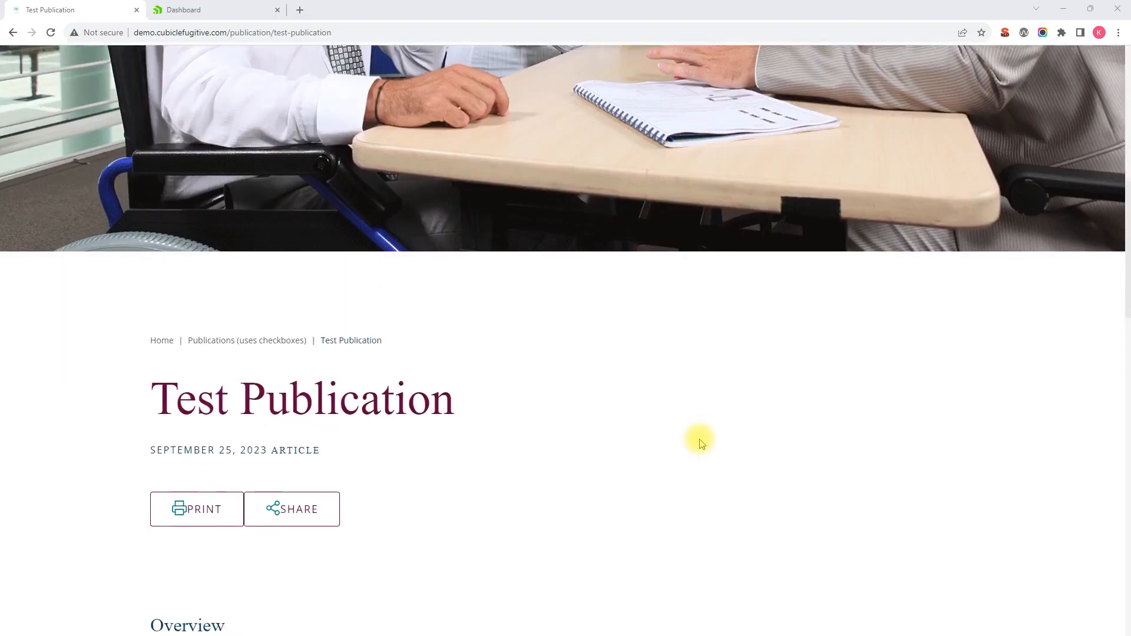
Step: Review the live Test Publication page, including its overview, related document and related publications sections
{"action": "scroll", "coordinate": [702, 383], "scroll_direction": "down", "scroll_amount": 3}
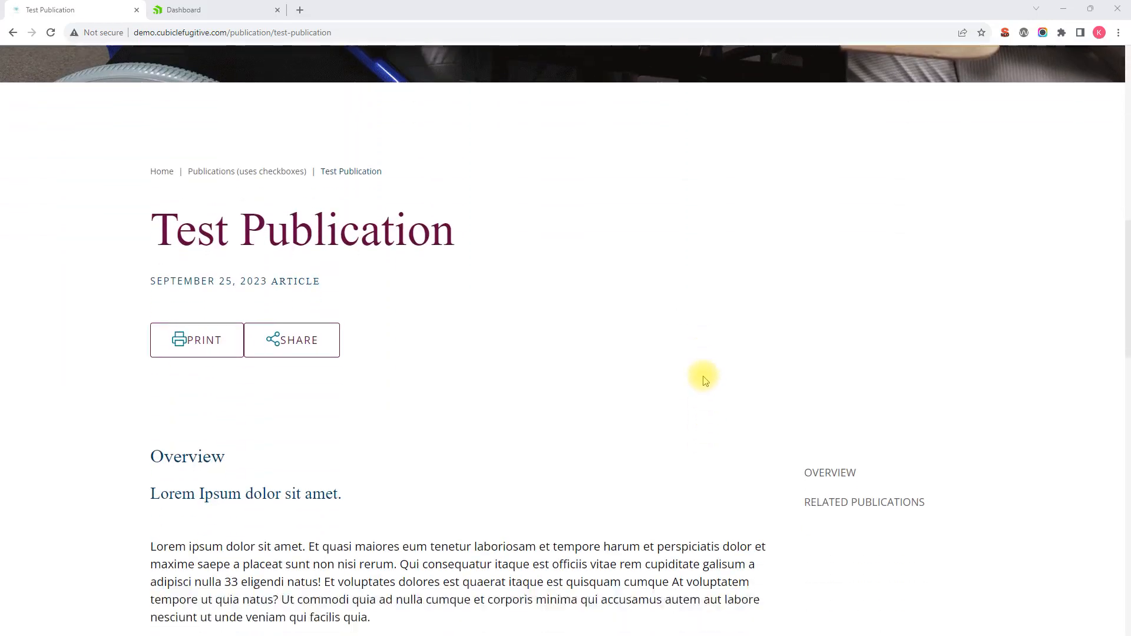
{"action": "scroll", "coordinate": [719, 394], "scroll_direction": "down", "scroll_amount": 3}
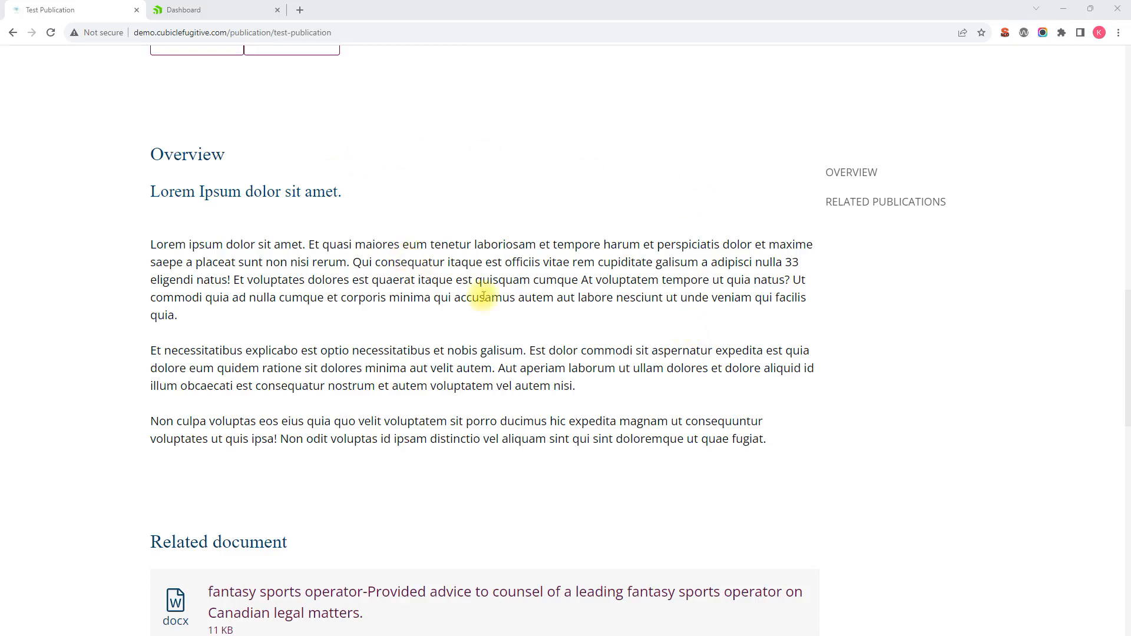
{"action": "scroll", "coordinate": [629, 264], "scroll_direction": "up", "scroll_amount": 1}
{"action": "scroll", "coordinate": [404, 236], "scroll_direction": "down", "scroll_amount": 7}
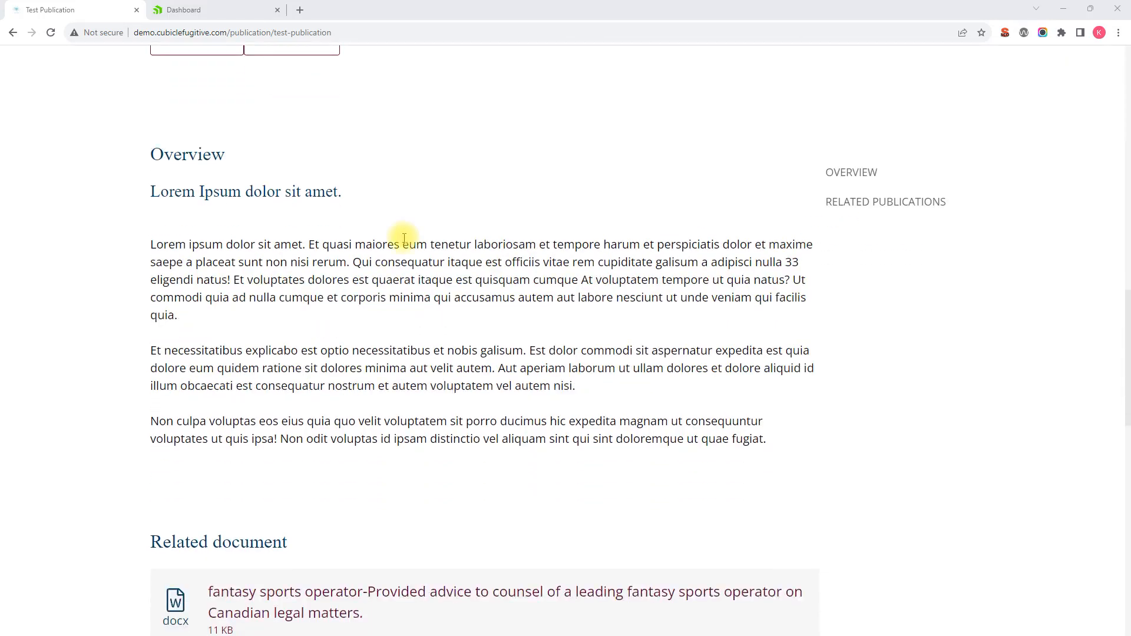
{"action": "scroll", "coordinate": [404, 237], "scroll_direction": "up", "scroll_amount": 6}
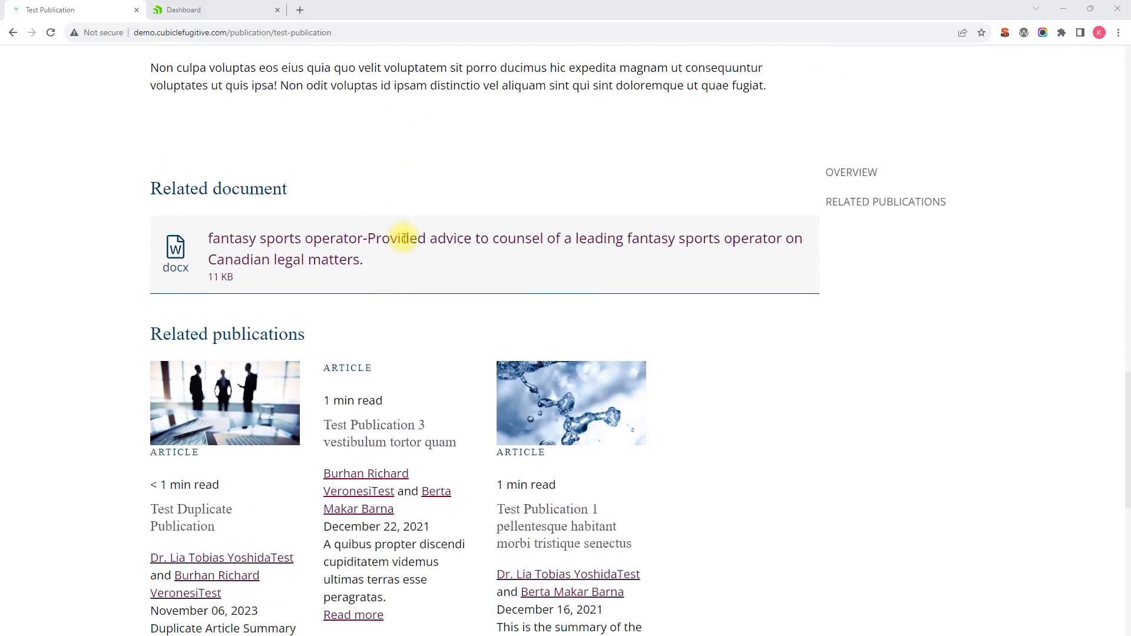
{"action": "scroll", "coordinate": [404, 237], "scroll_direction": "up", "scroll_amount": 2}
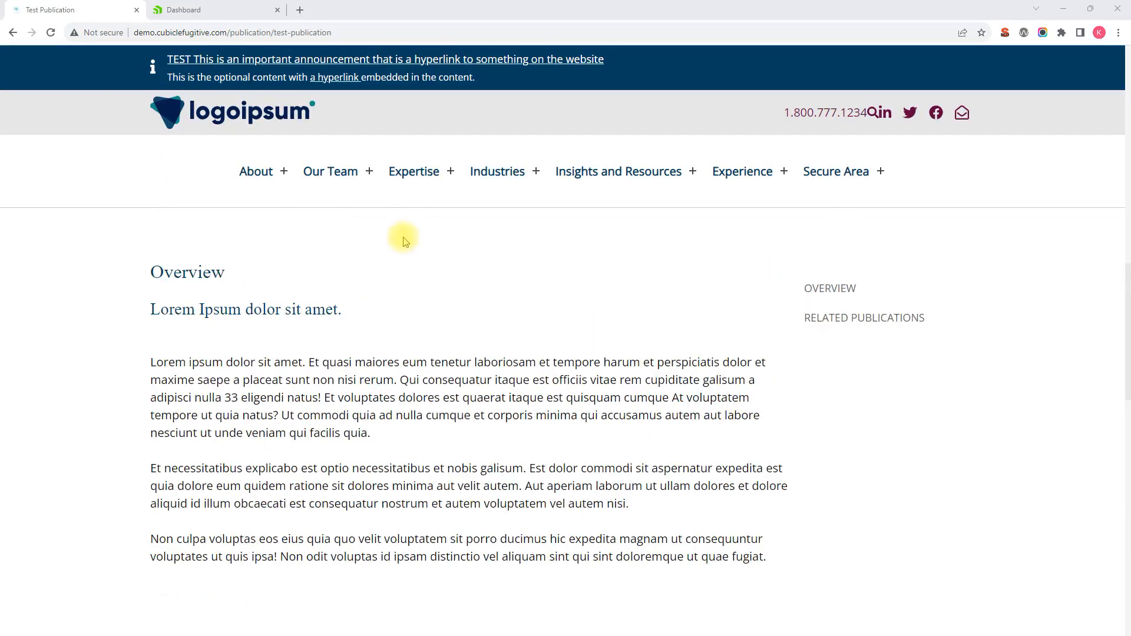
{"action": "scroll", "coordinate": [404, 238], "scroll_direction": "up", "scroll_amount": 5}
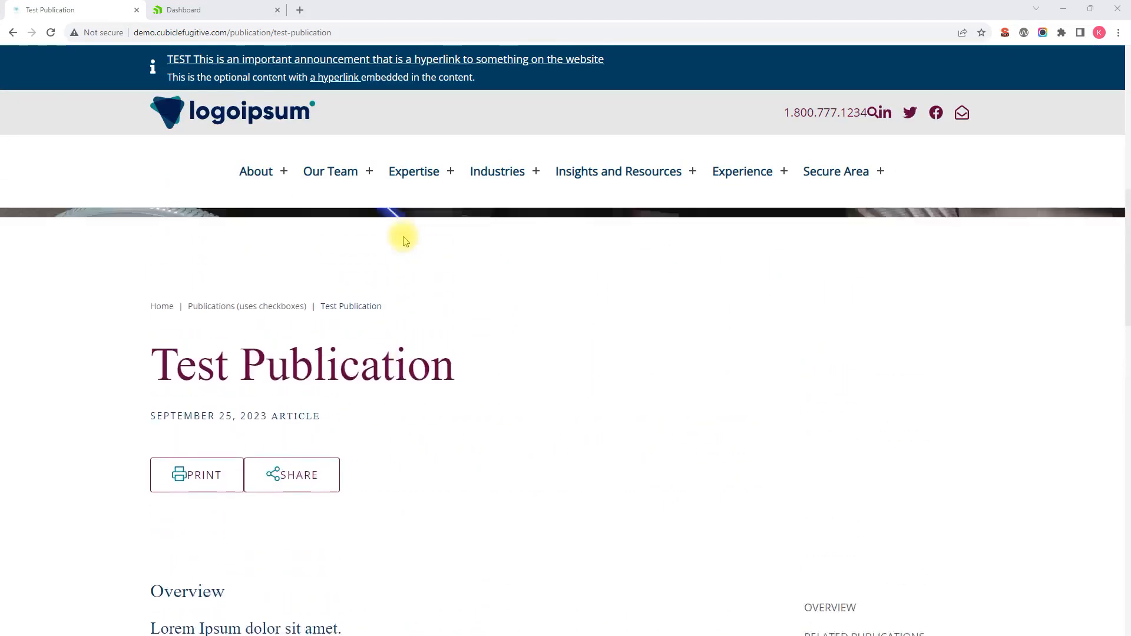
{"action": "scroll", "coordinate": [404, 239], "scroll_direction": "down", "scroll_amount": 7}
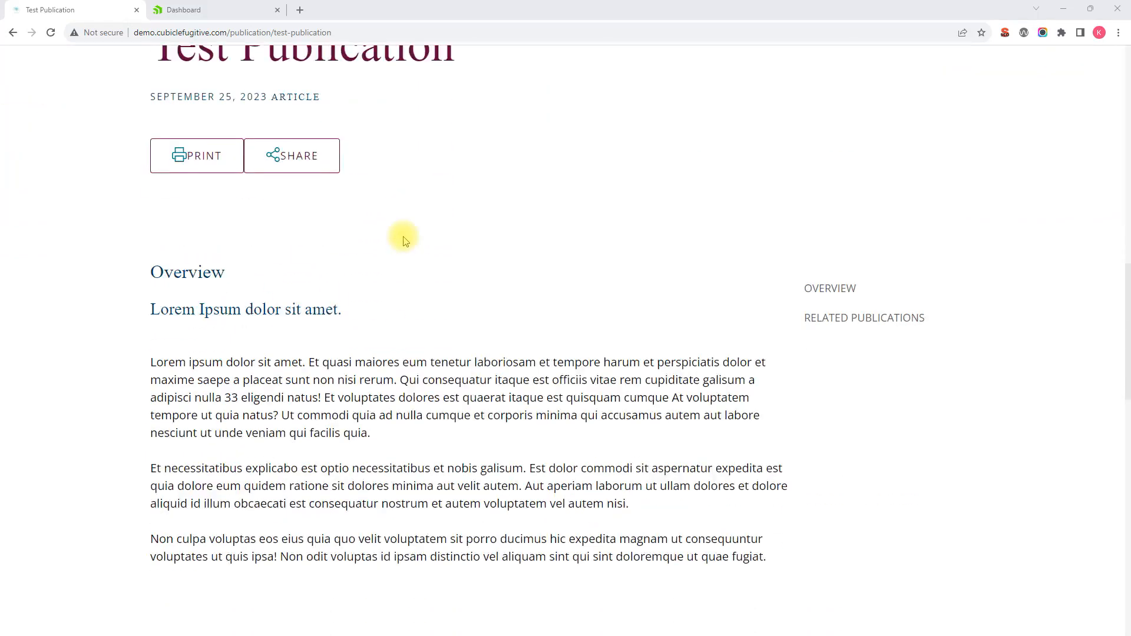
{"action": "scroll", "coordinate": [404, 239], "scroll_direction": "up", "scroll_amount": 6}
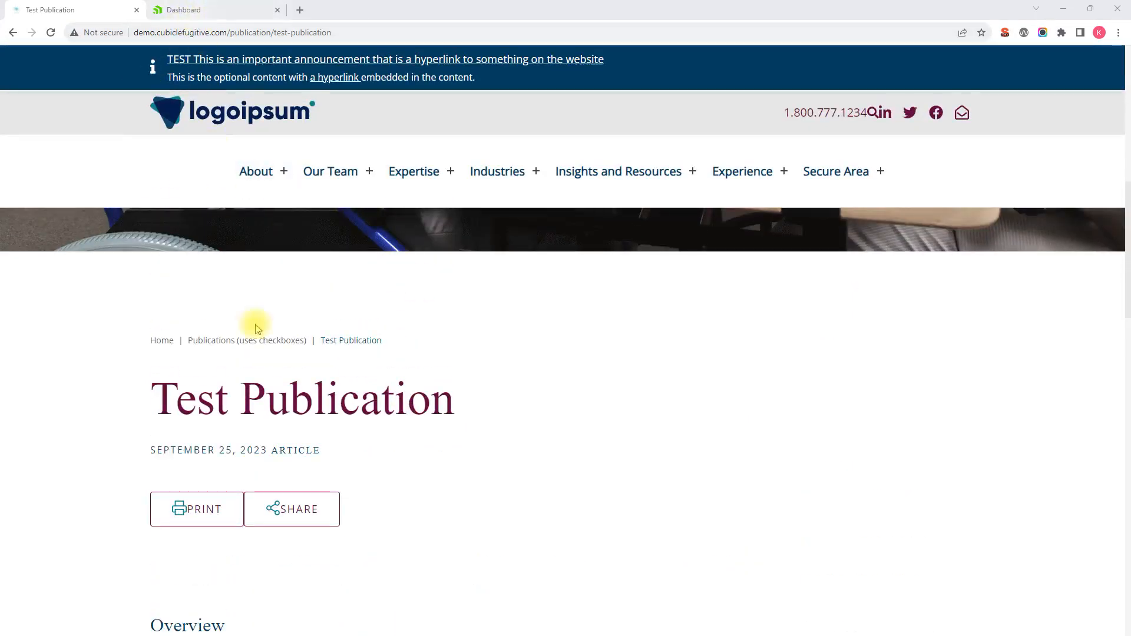
{"action": "scroll", "coordinate": [293, 405], "scroll_direction": "down", "scroll_amount": 3}
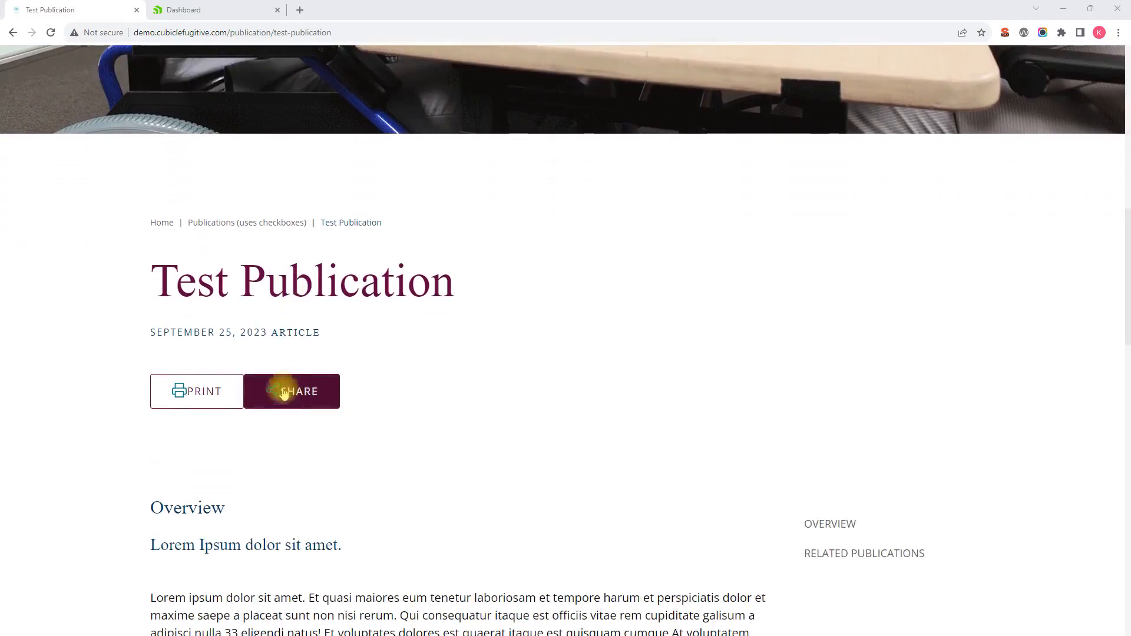
{"action": "scroll", "coordinate": [295, 386], "scroll_direction": "up", "scroll_amount": 3}
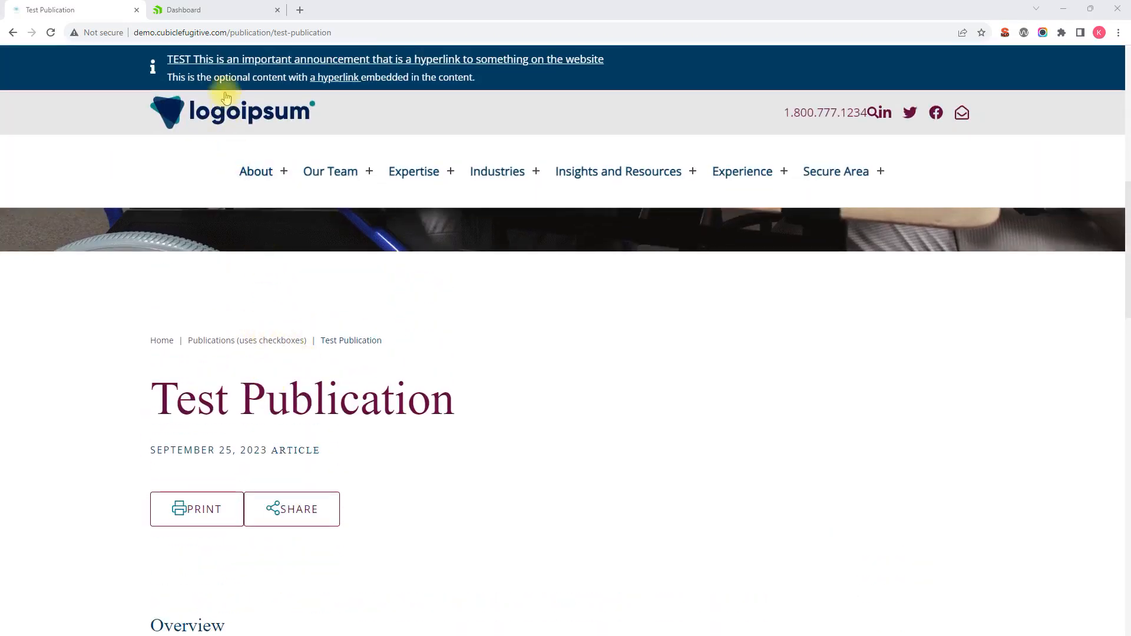
Step: Switch to the Sitefinity backend and open Test Publication for editing from the Publications (Insights) content
{"action": "left_click", "coordinate": [206, 15]}
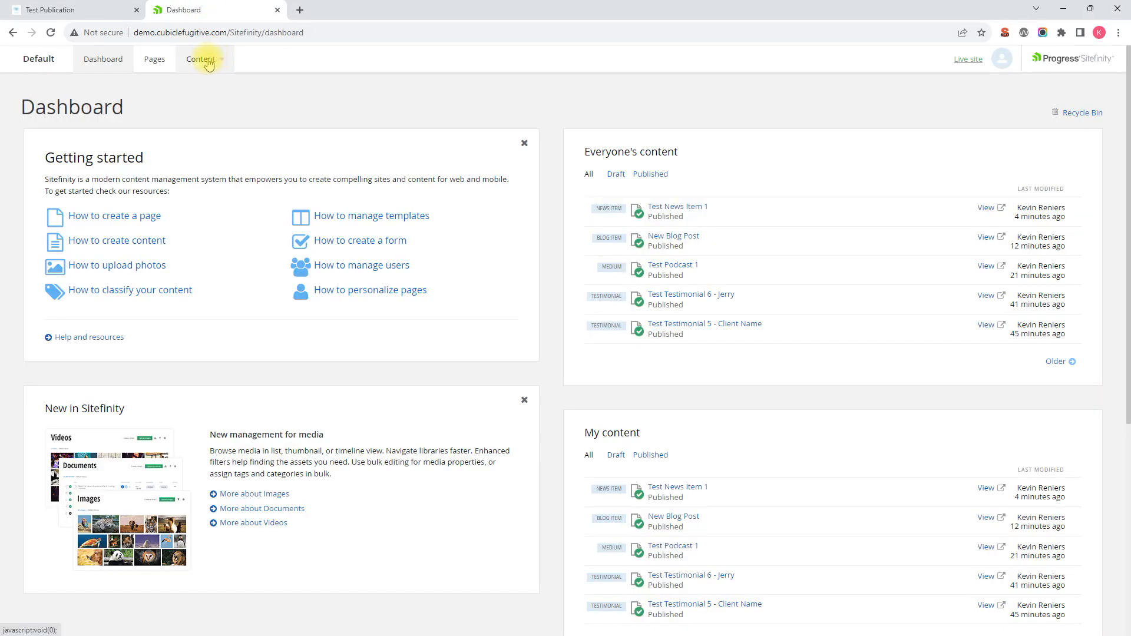
{"action": "left_click", "coordinate": [202, 63]}
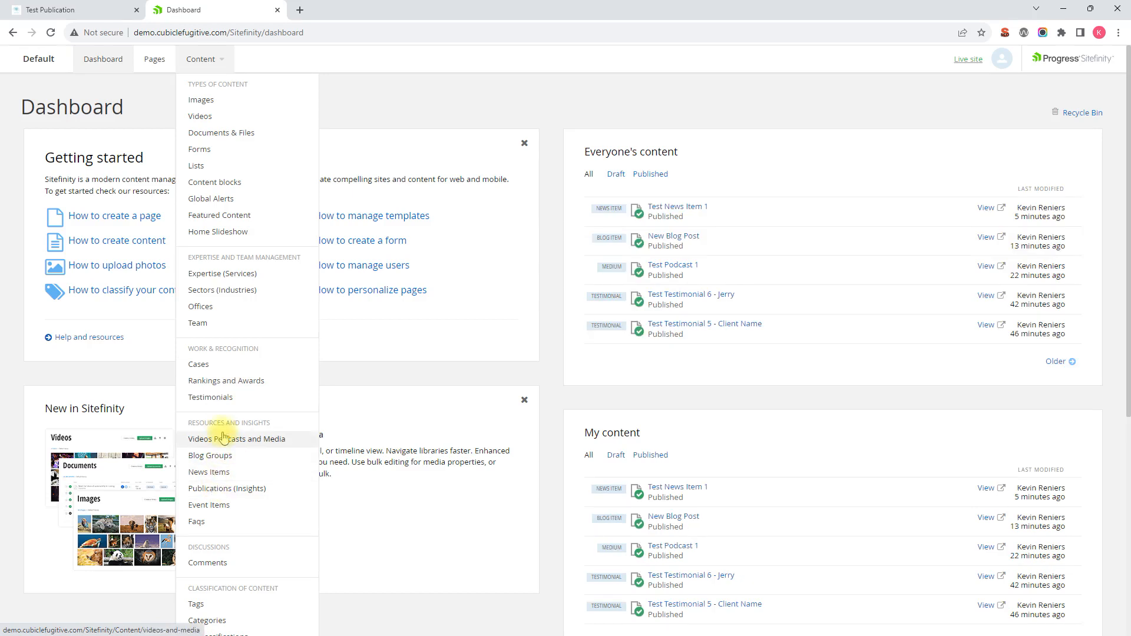
{"action": "left_click", "coordinate": [225, 490]}
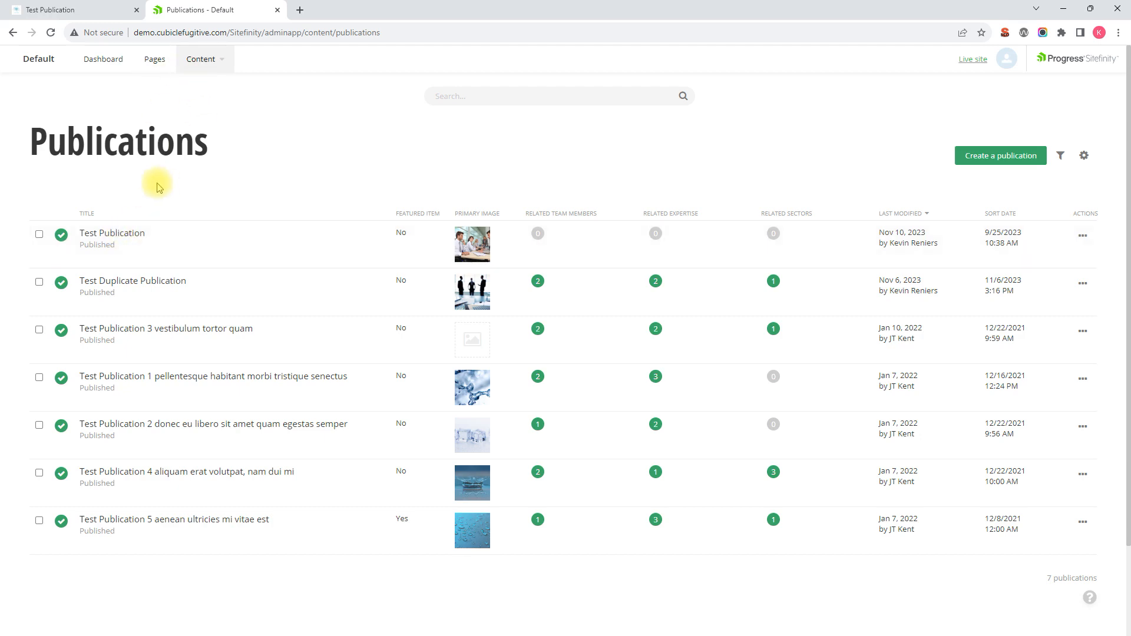
{"action": "left_click", "coordinate": [128, 235]}
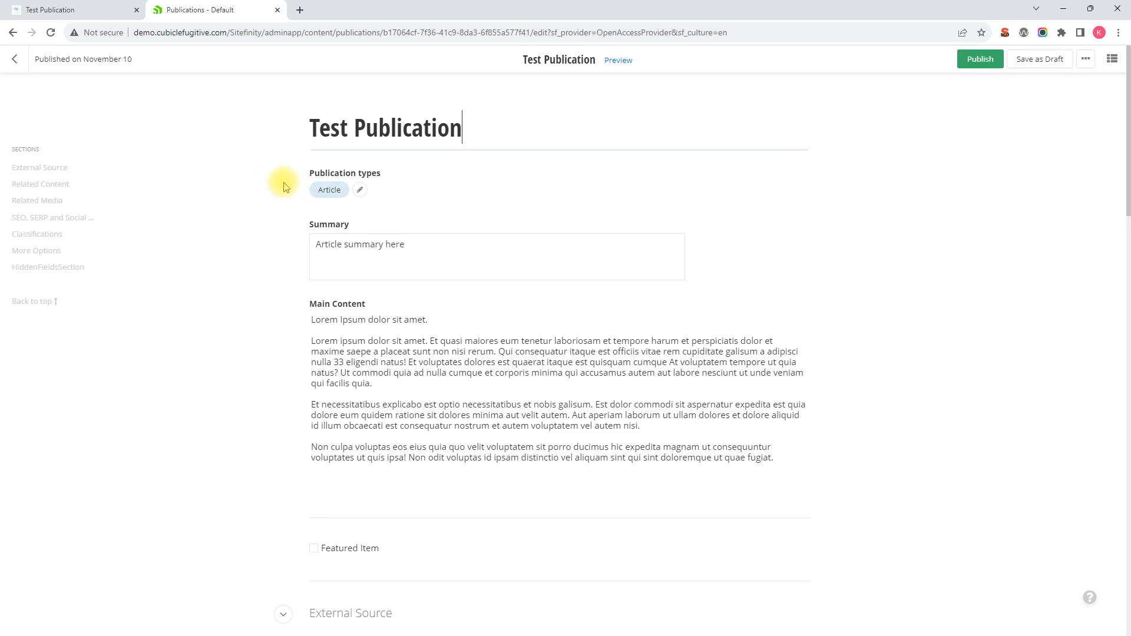
Step: Show all team members for the Related Team Members field, filter them by the start of a name, and select the matching member
{"action": "scroll", "coordinate": [284, 186], "scroll_direction": "down", "scroll_amount": 10}
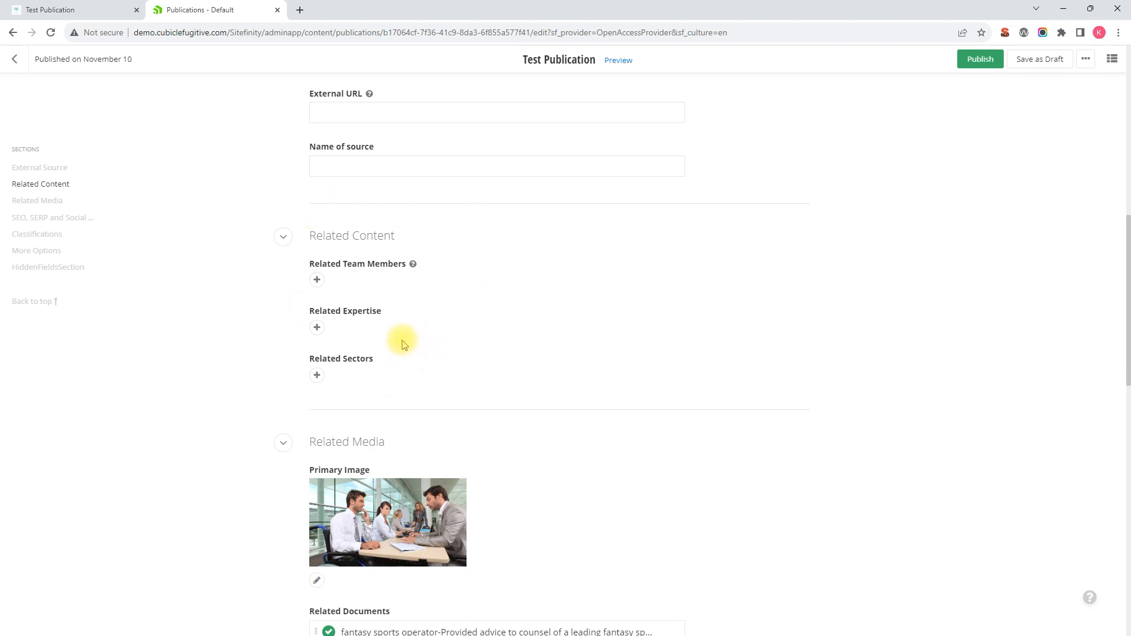
{"action": "left_click", "coordinate": [317, 280]}
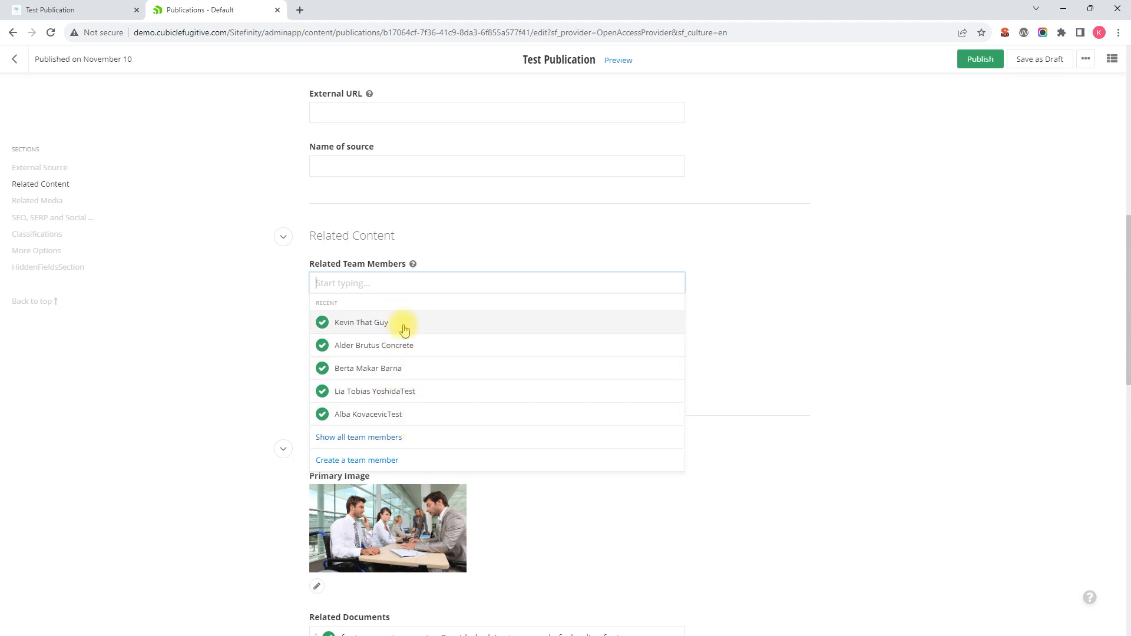
{"action": "left_click", "coordinate": [369, 440]}
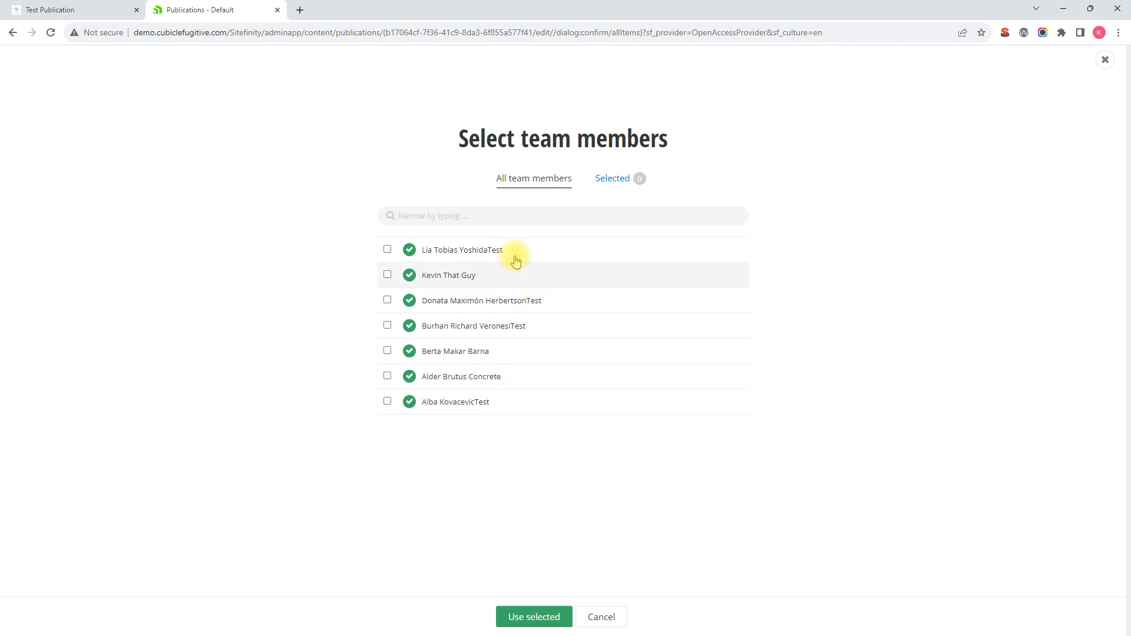
{"action": "left_click", "coordinate": [497, 220]}
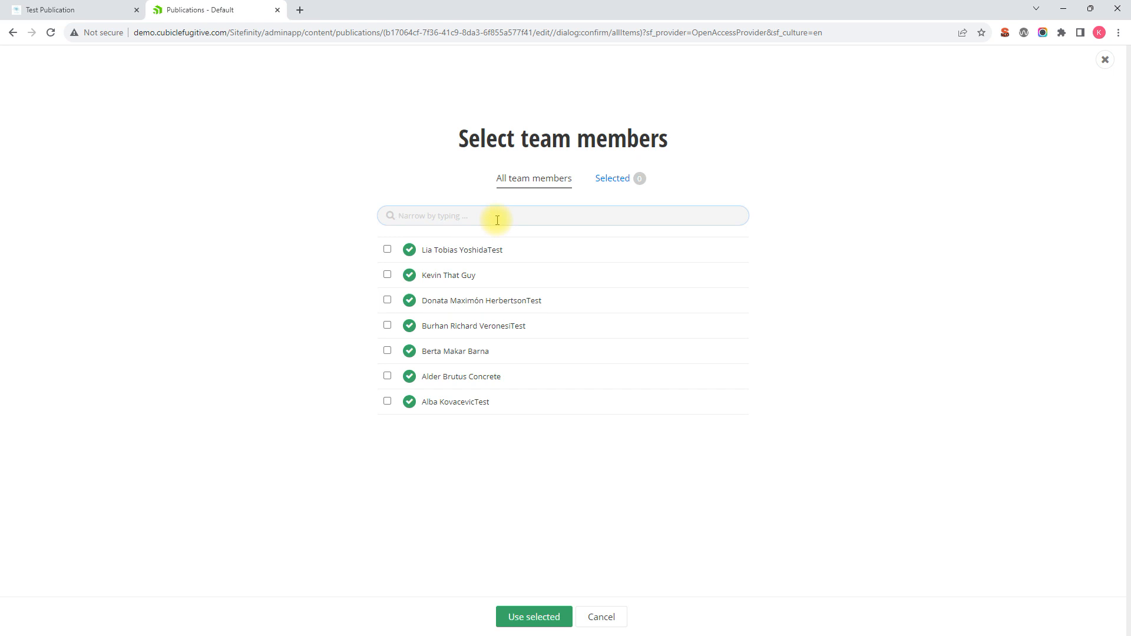
{"action": "type", "text": "Alb"}
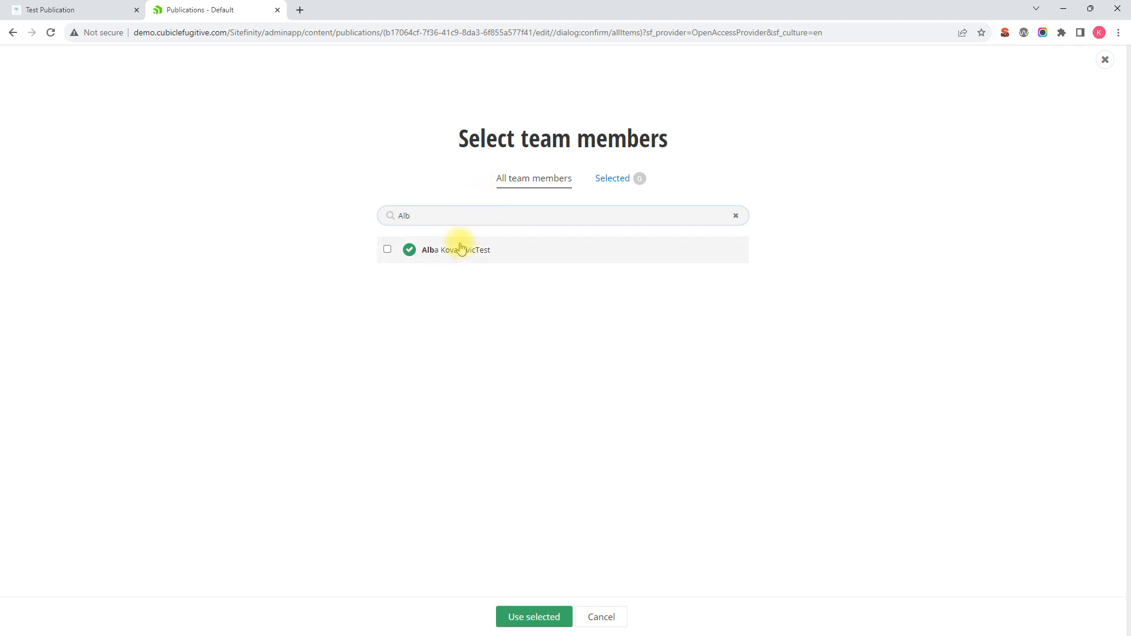
{"action": "left_click", "coordinate": [387, 250]}
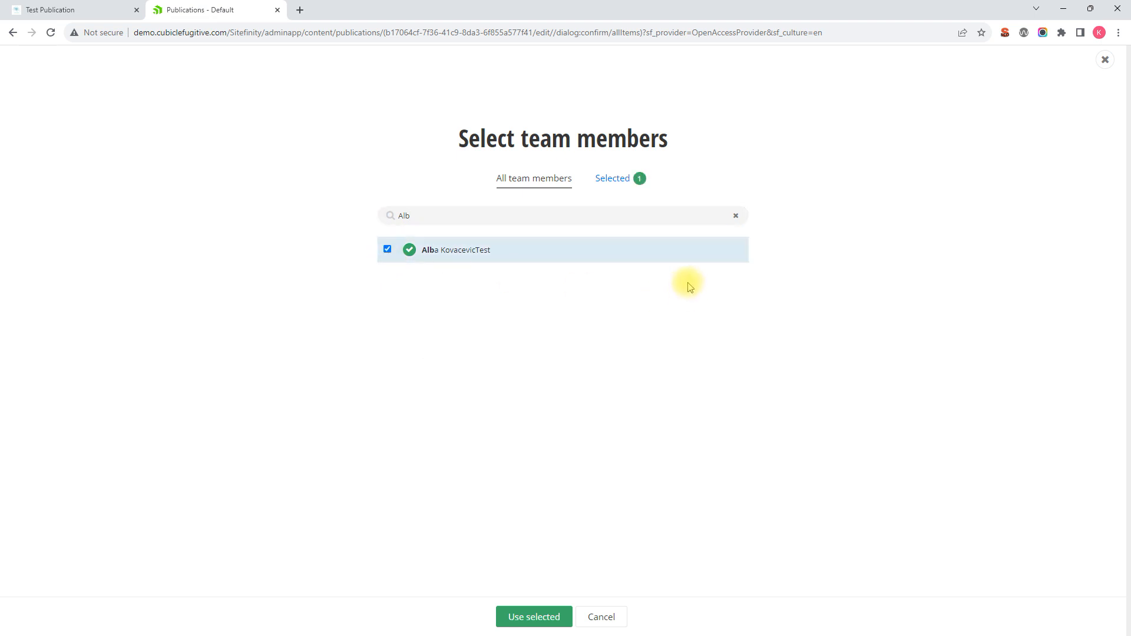
Step: Clear the name filter, also select the first two listed team members, and apply the selection to Related Team Members
{"action": "left_click", "coordinate": [736, 218]}
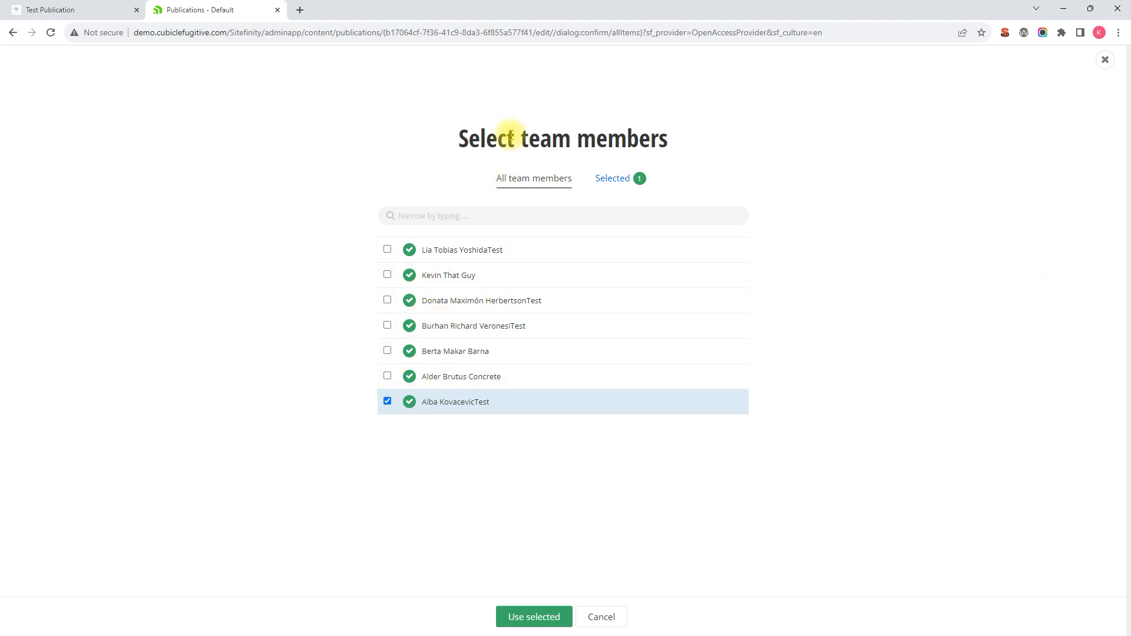
{"action": "left_click", "coordinate": [387, 250]}
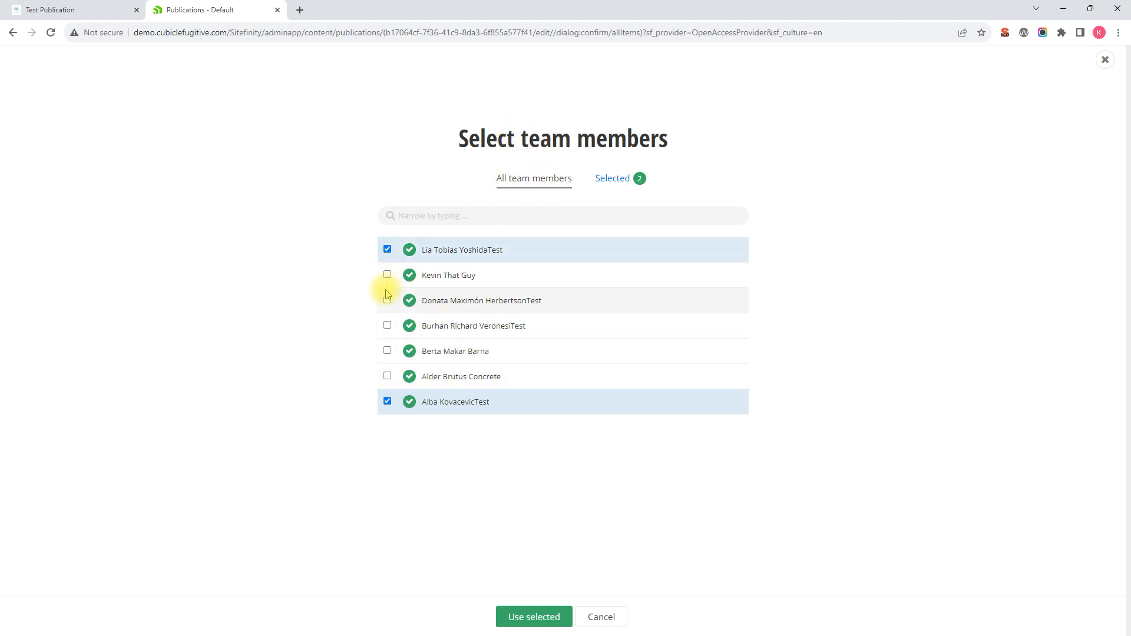
{"action": "left_click", "coordinate": [388, 275]}
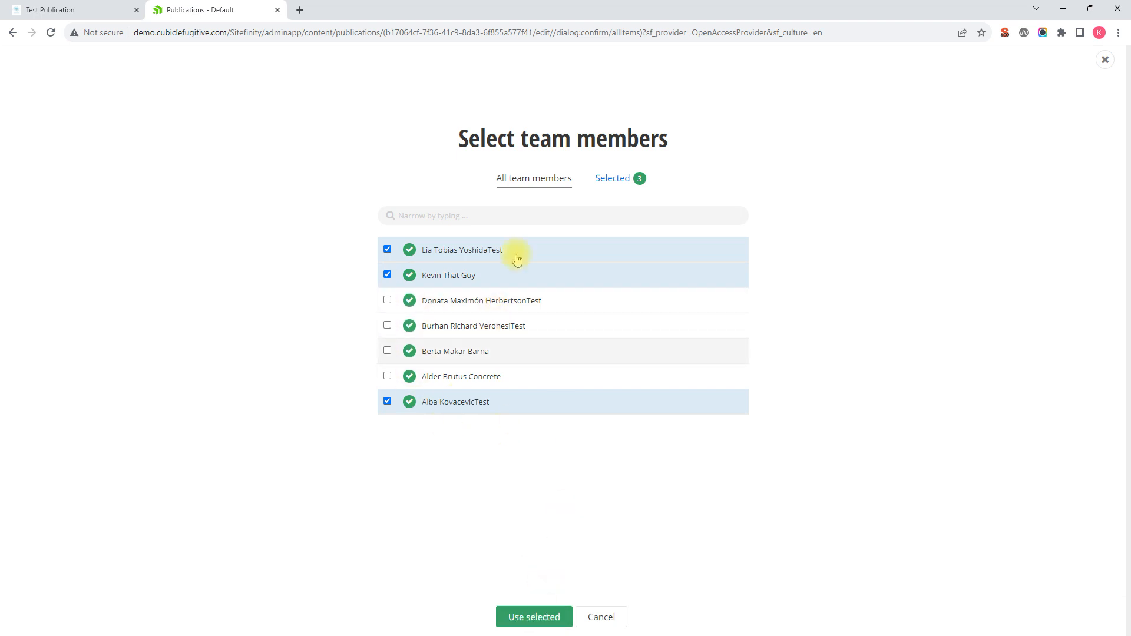
{"action": "left_click", "coordinate": [532, 619]}
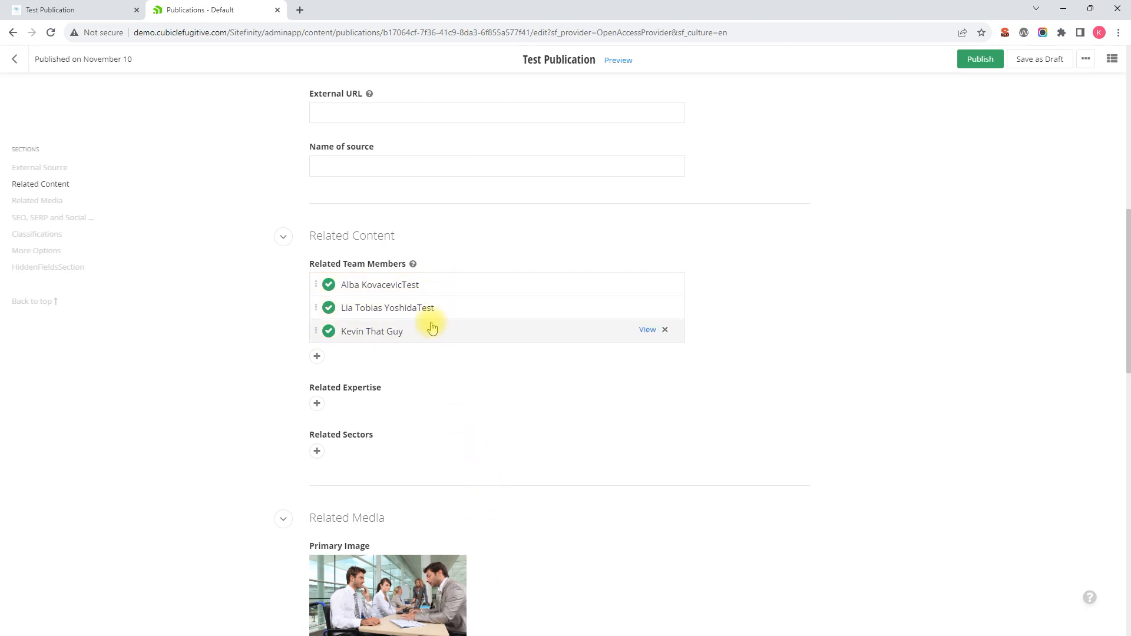
Step: Add Duplicated Expertise and Child Expertise 6 to the publication's Related Expertise
{"action": "scroll", "coordinate": [391, 359], "scroll_direction": "down", "scroll_amount": 2}
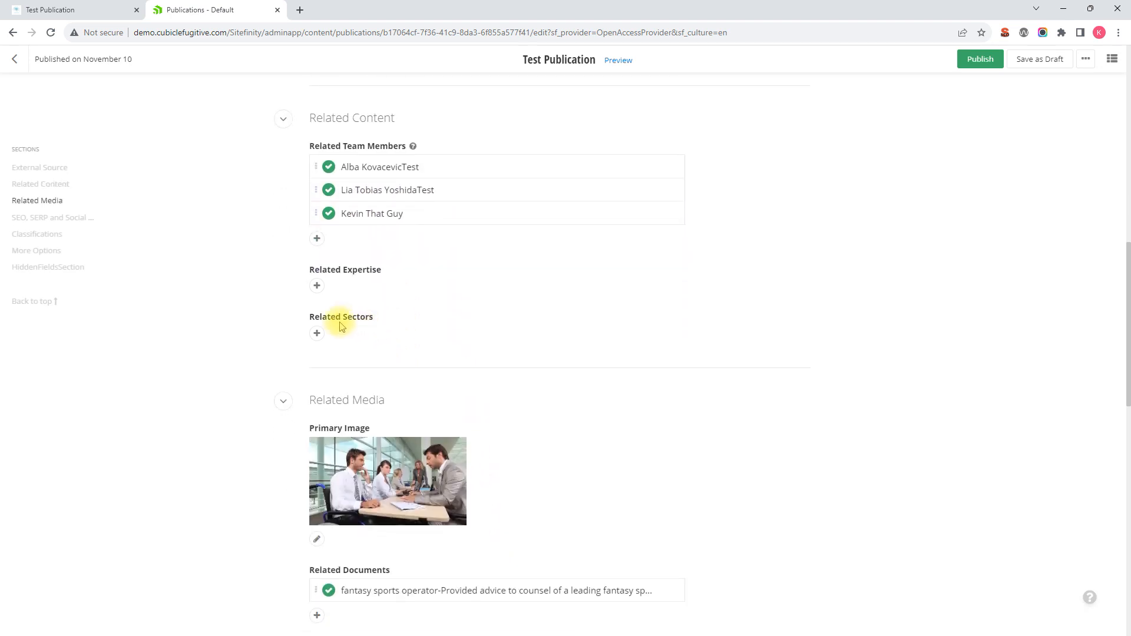
{"action": "scroll", "coordinate": [342, 327], "scroll_direction": "up", "scroll_amount": 1}
{"action": "left_click", "coordinate": [317, 344]}
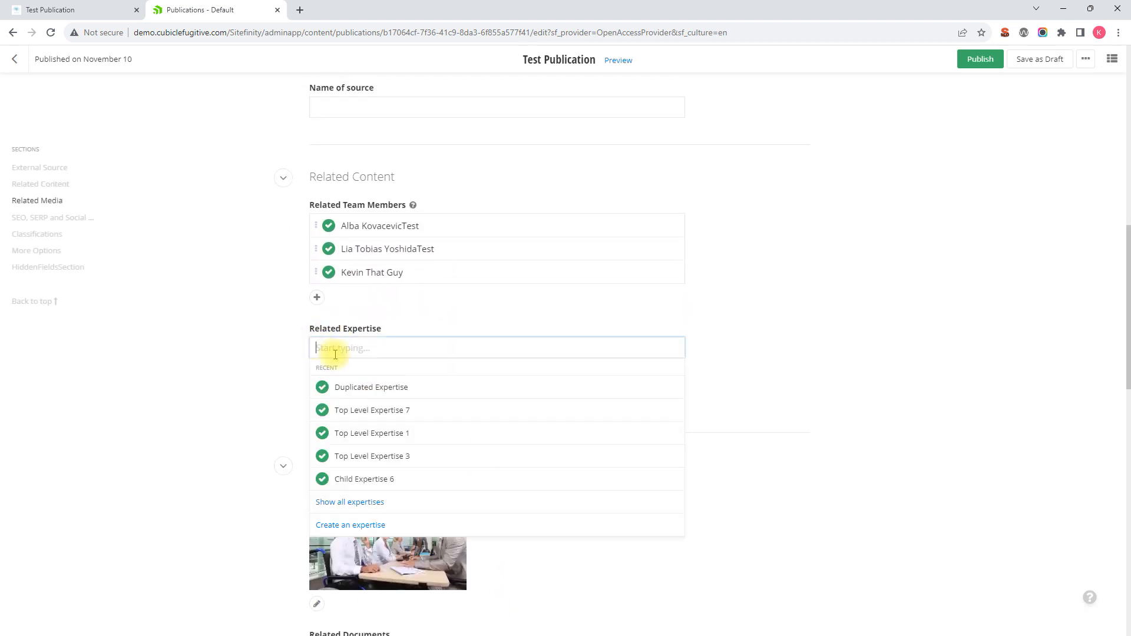
{"action": "left_click", "coordinate": [385, 394]}
{"action": "left_click", "coordinate": [316, 374]}
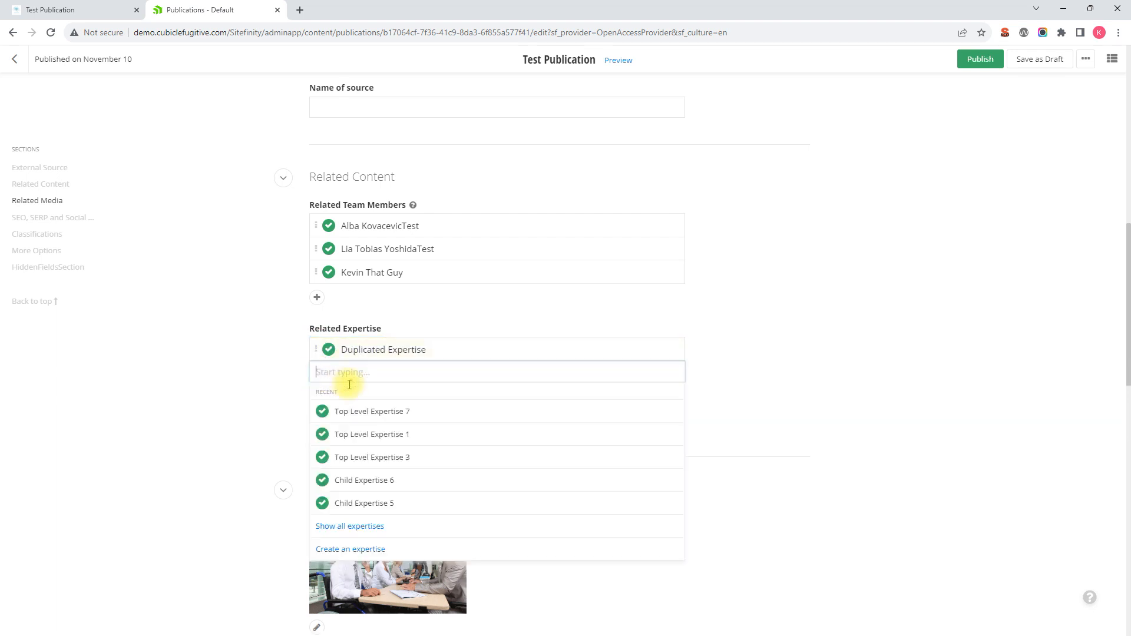
{"action": "left_click", "coordinate": [364, 489]}
Step: Add Test Sector 5, Test Sector 2 and Test Sector 3 to the publication's Related Sectors
{"action": "left_click", "coordinate": [316, 443]}
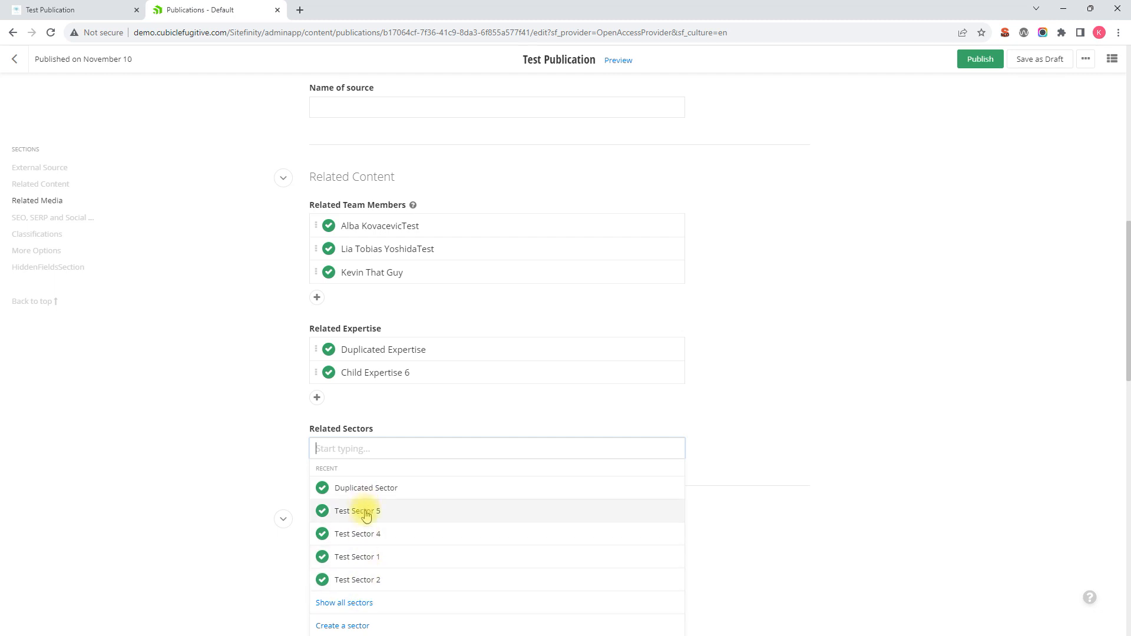
{"action": "left_click", "coordinate": [369, 508]}
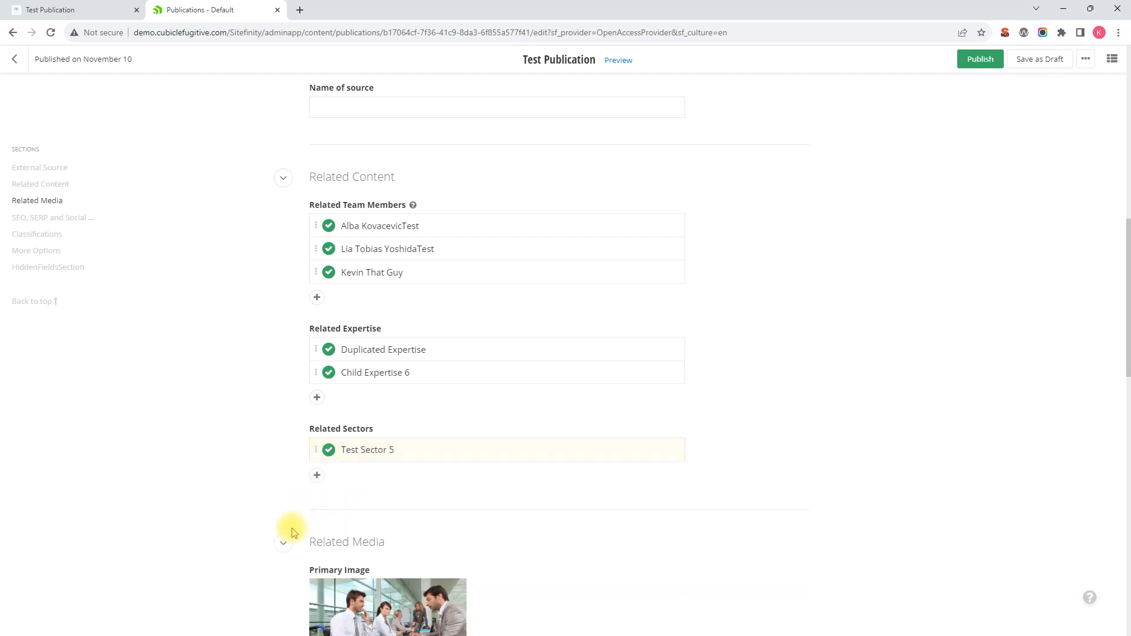
{"action": "left_click", "coordinate": [317, 475]}
{"action": "left_click", "coordinate": [361, 581]}
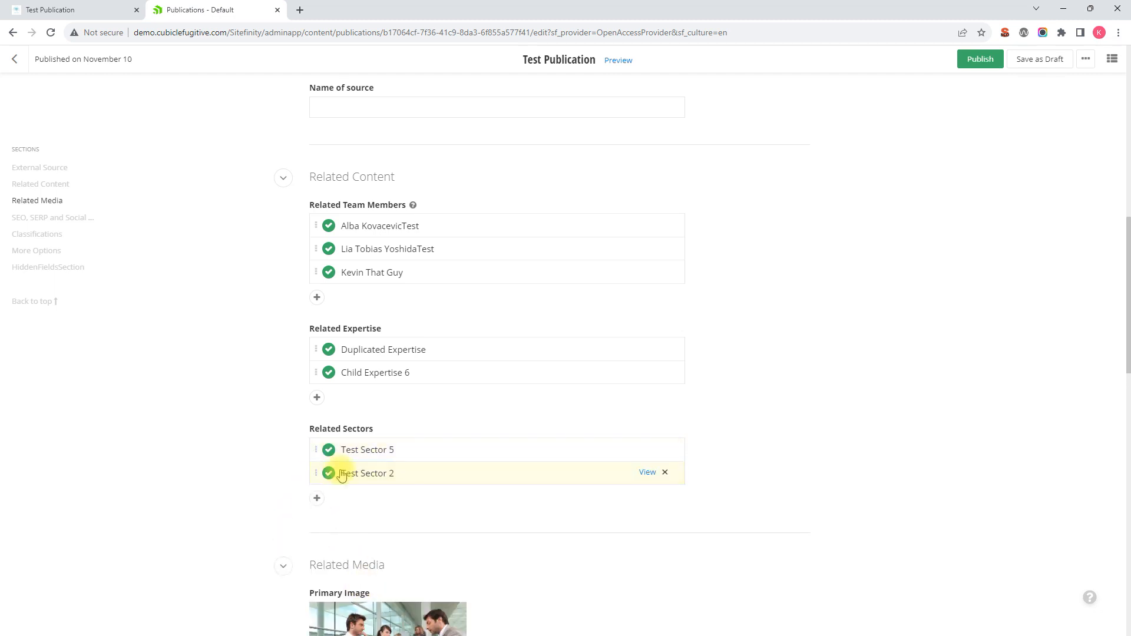
{"action": "left_click", "coordinate": [318, 497]}
{"action": "left_click", "coordinate": [361, 604]}
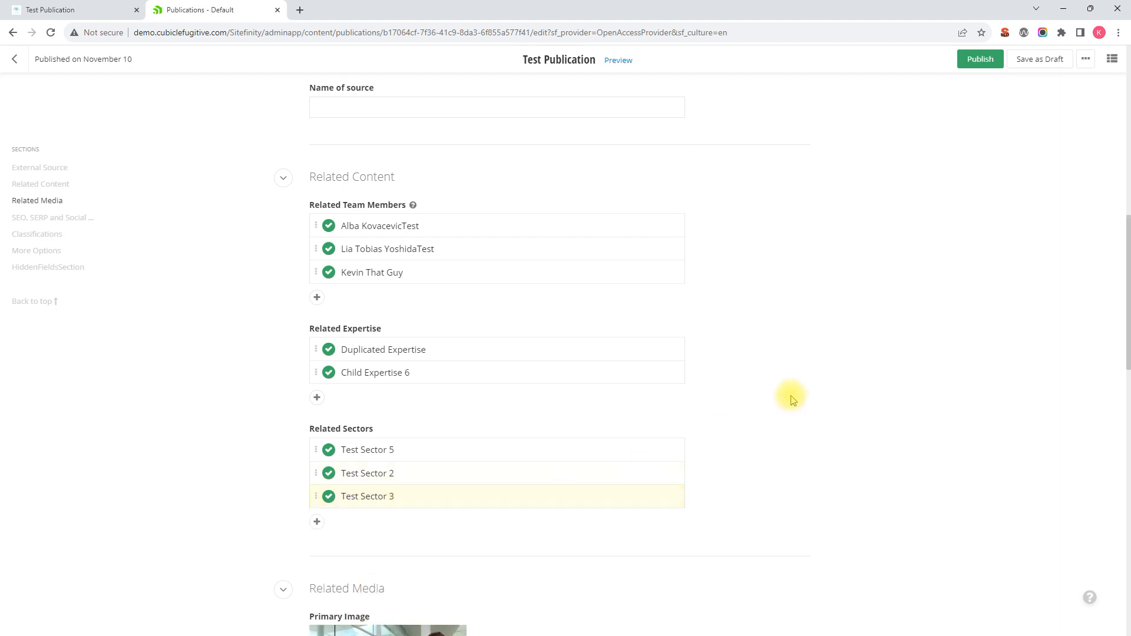
Step: Remove Test Sector 5 from the publication's Related Sectors
{"action": "scroll", "coordinate": [816, 383], "scroll_direction": "down", "scroll_amount": 1}
{"action": "scroll", "coordinate": [816, 383], "scroll_direction": "up", "scroll_amount": 1}
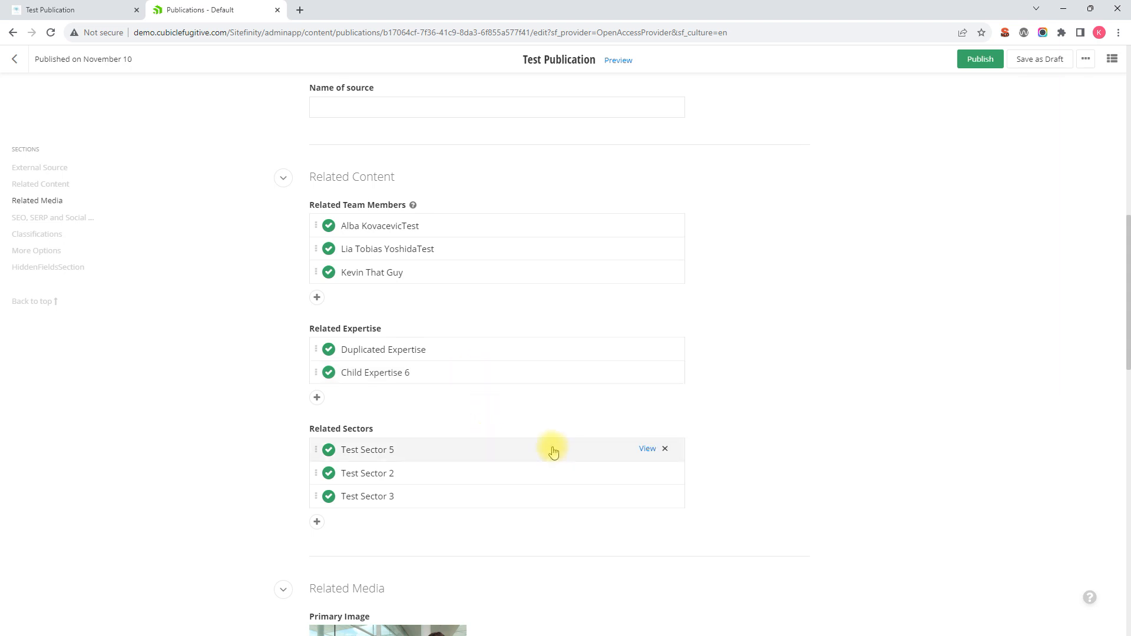
{"action": "left_click", "coordinate": [667, 452]}
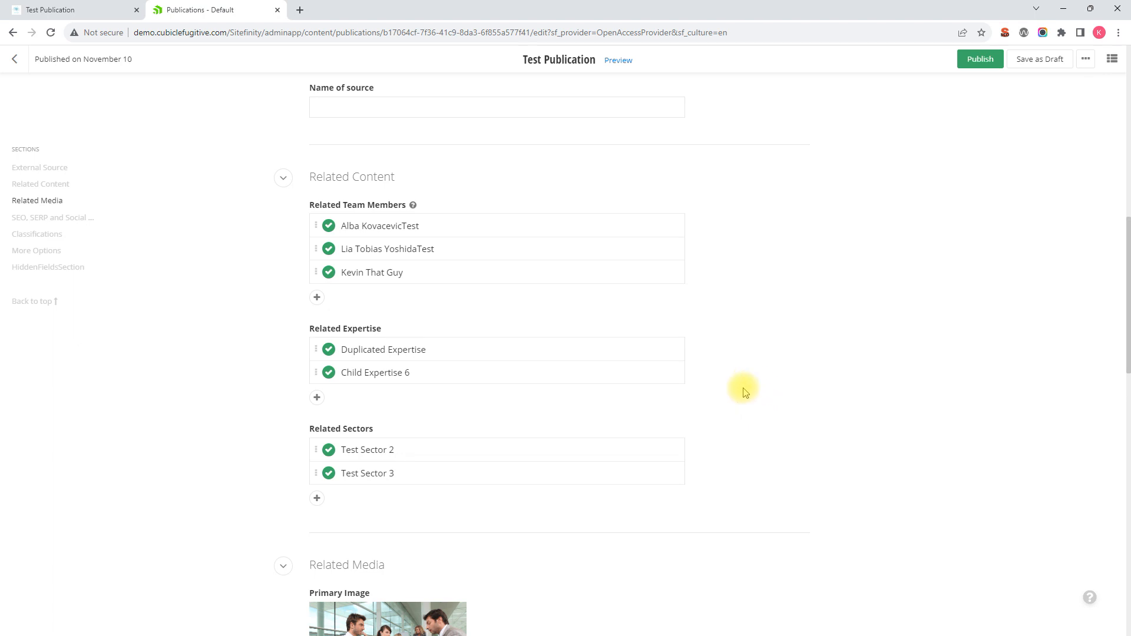
Step: Reorder the Related Team Members so that the third member comes first in the list
{"action": "scroll", "coordinate": [742, 354], "scroll_direction": "up", "scroll_amount": 3}
{"action": "scroll", "coordinate": [743, 354], "scroll_direction": "down", "scroll_amount": 3}
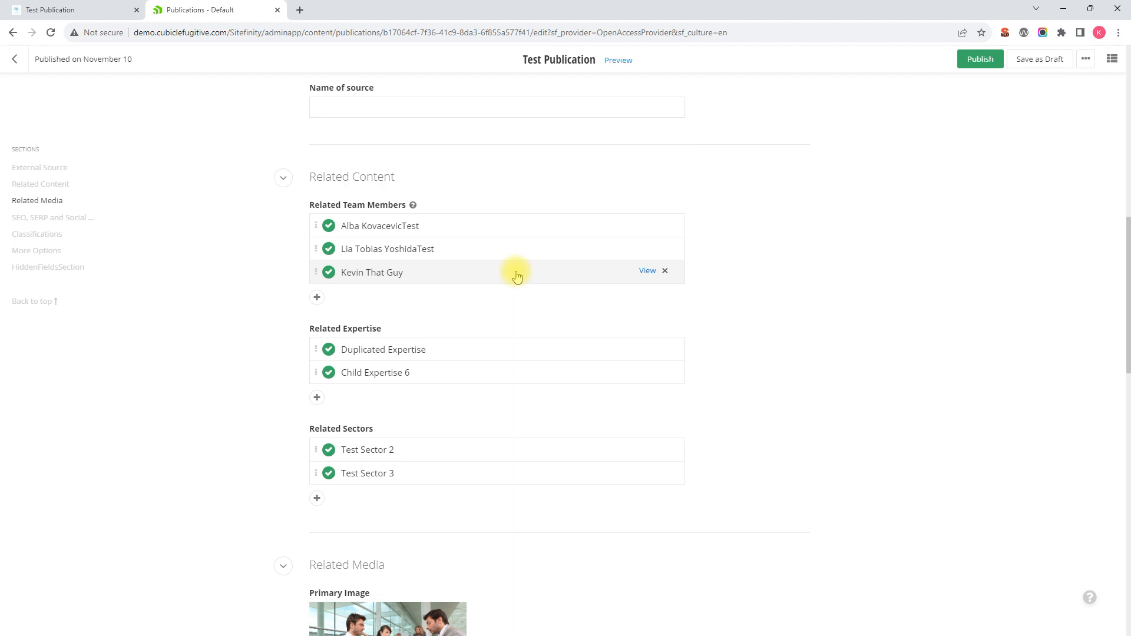
{"action": "left_click_drag", "start_coordinate": [517, 264], "coordinate": [518, 216]}
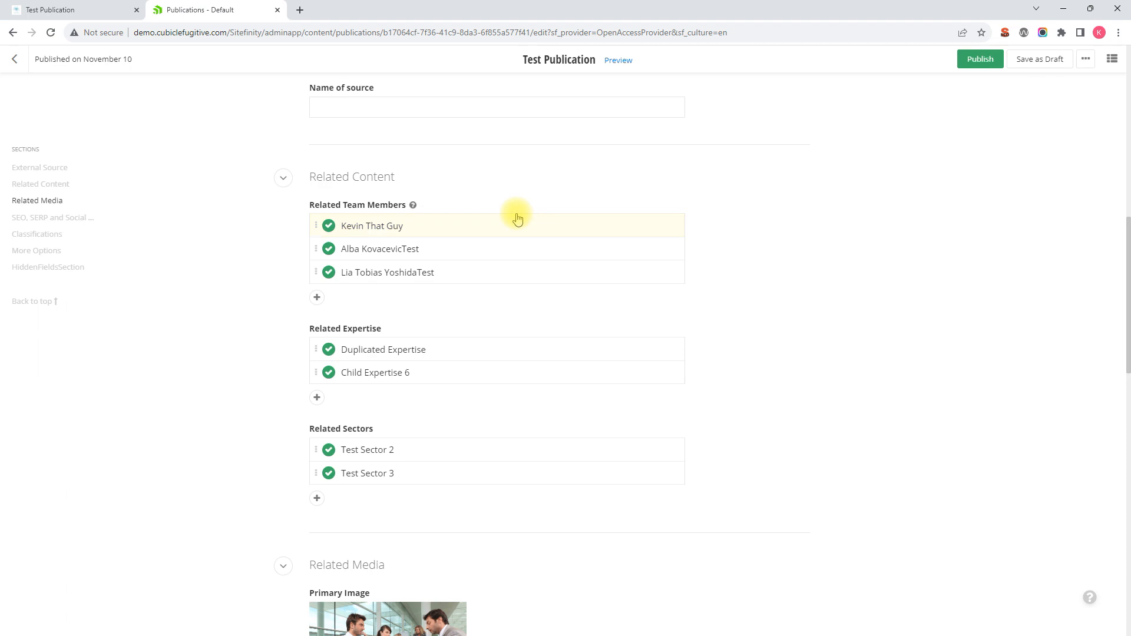
Step: Move the second Related Team Member below the third one and publish Test Publication
{"action": "left_click", "coordinate": [508, 245]}
{"action": "left_click_drag", "start_coordinate": [511, 248], "coordinate": [515, 283]}
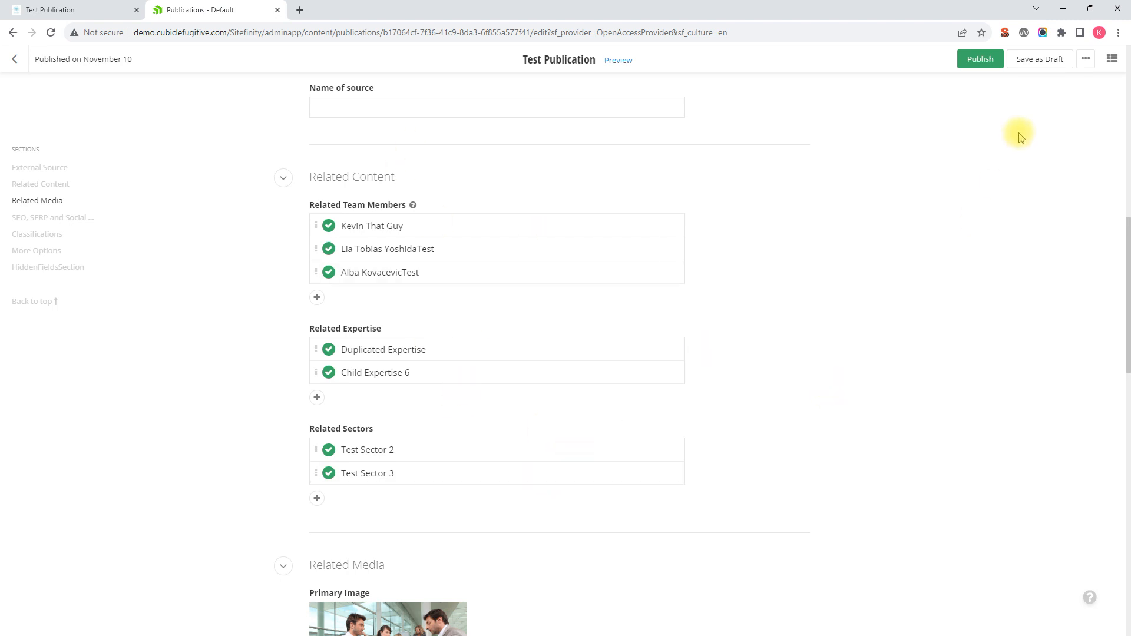
{"action": "left_click", "coordinate": [981, 60]}
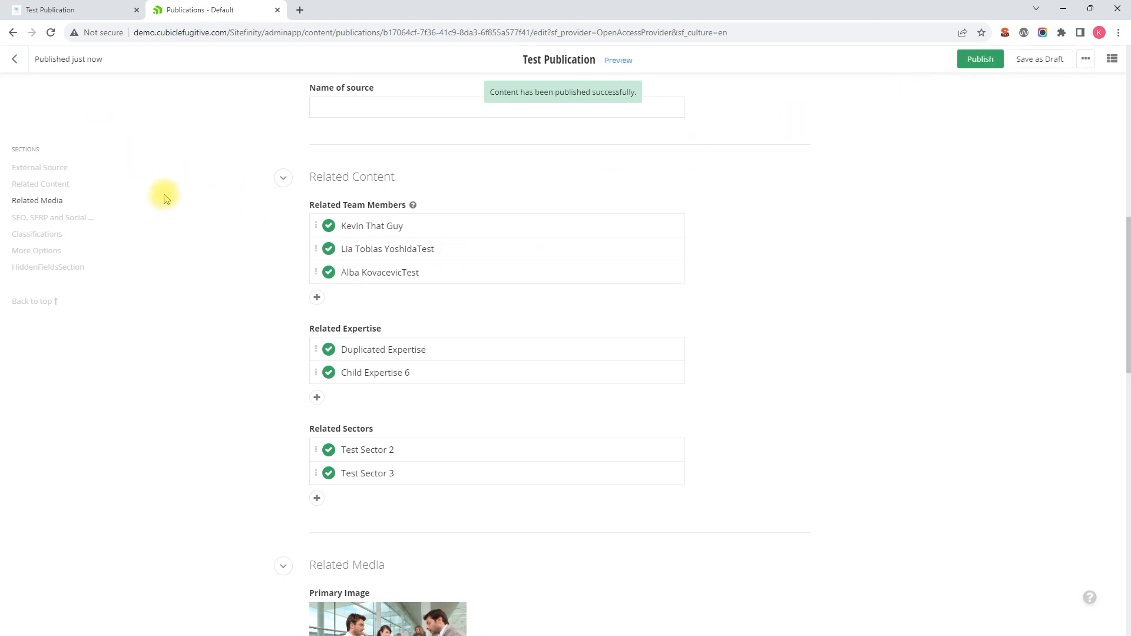
Step: Reload the public Test Publication page and examine its related people, related services and related industries sections
{"action": "mouse_move", "coordinate": [109, 9]}
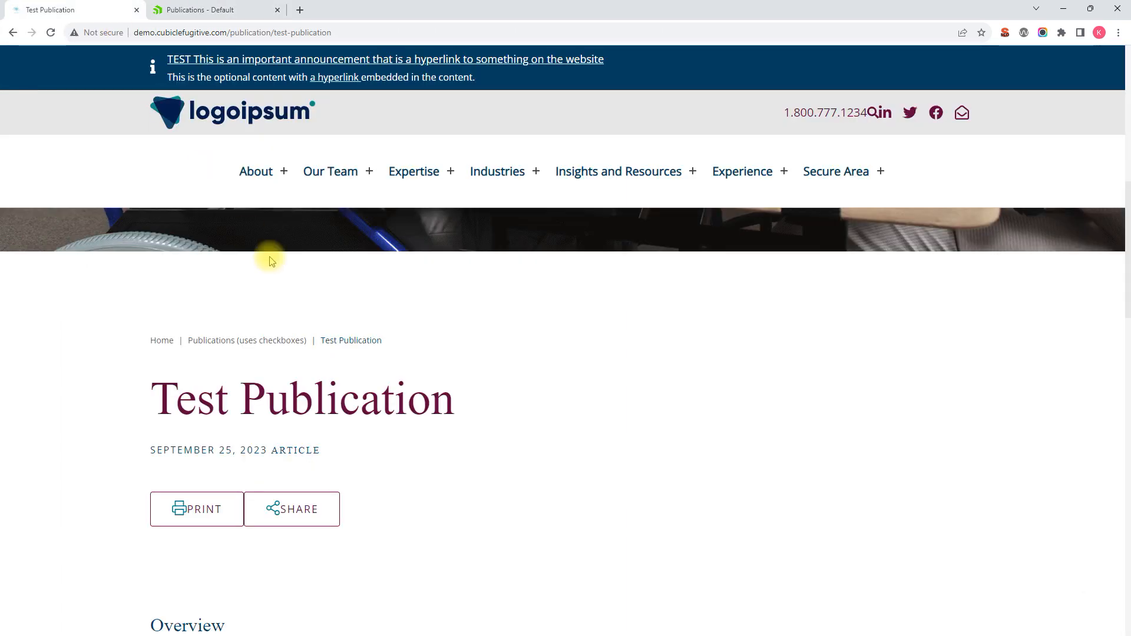
{"action": "scroll", "coordinate": [268, 254], "scroll_direction": "down", "scroll_amount": 8}
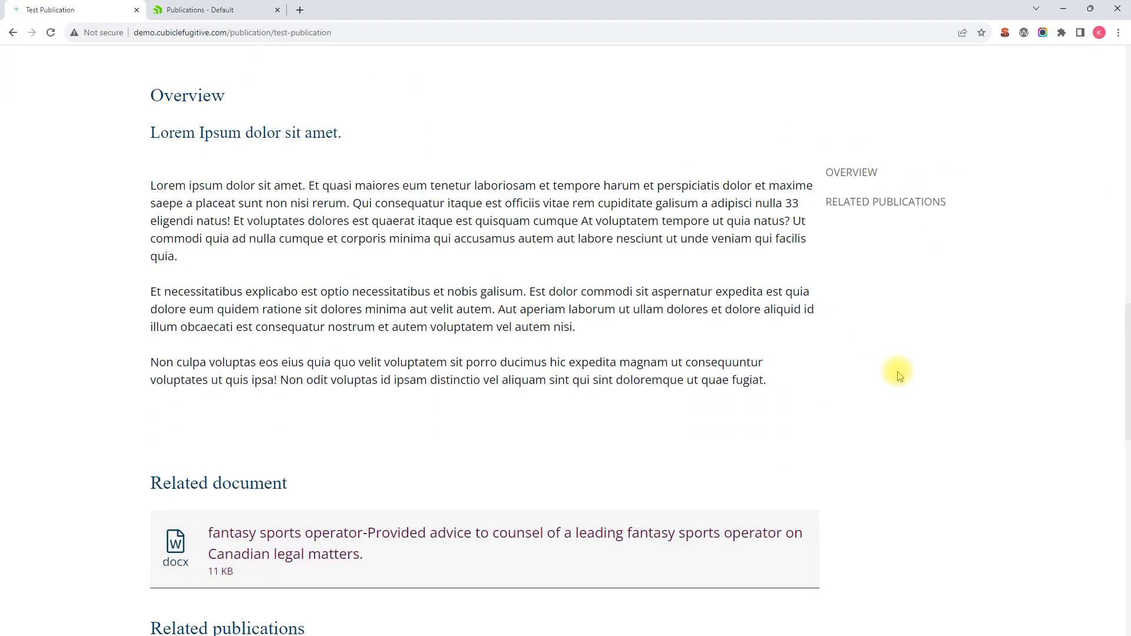
{"action": "left_click", "coordinate": [52, 33]}
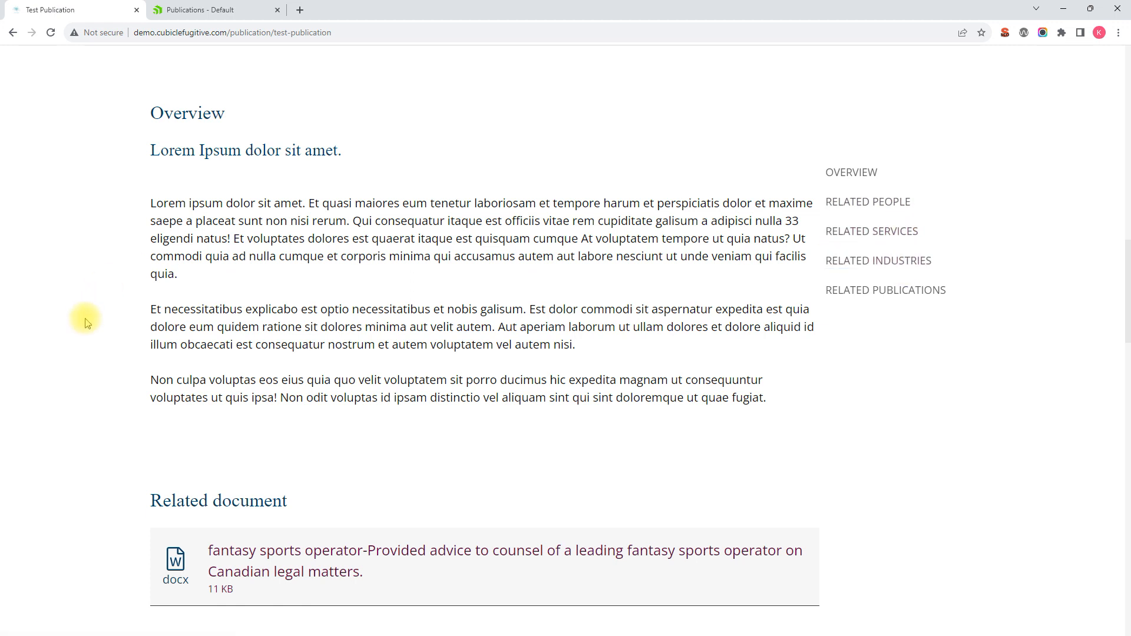
{"action": "scroll", "coordinate": [92, 318], "scroll_direction": "down", "scroll_amount": 2}
{"action": "scroll", "coordinate": [109, 294], "scroll_direction": "down", "scroll_amount": 5}
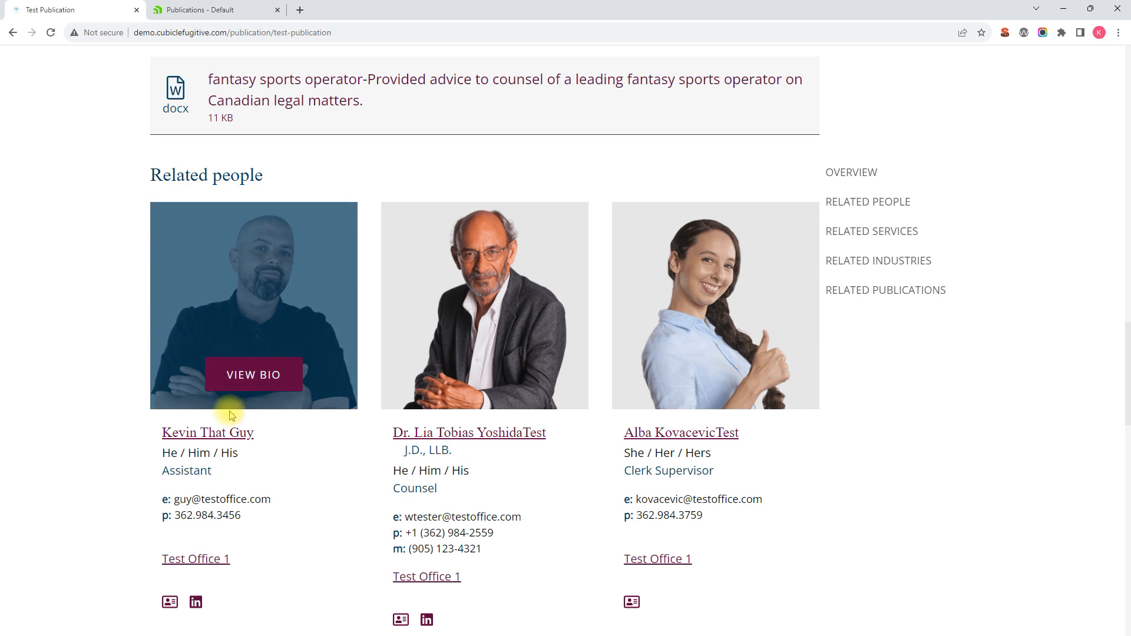
{"action": "scroll", "coordinate": [311, 488], "scroll_direction": "down", "scroll_amount": 2}
{"action": "scroll", "coordinate": [309, 484], "scroll_direction": "down", "scroll_amount": 2}
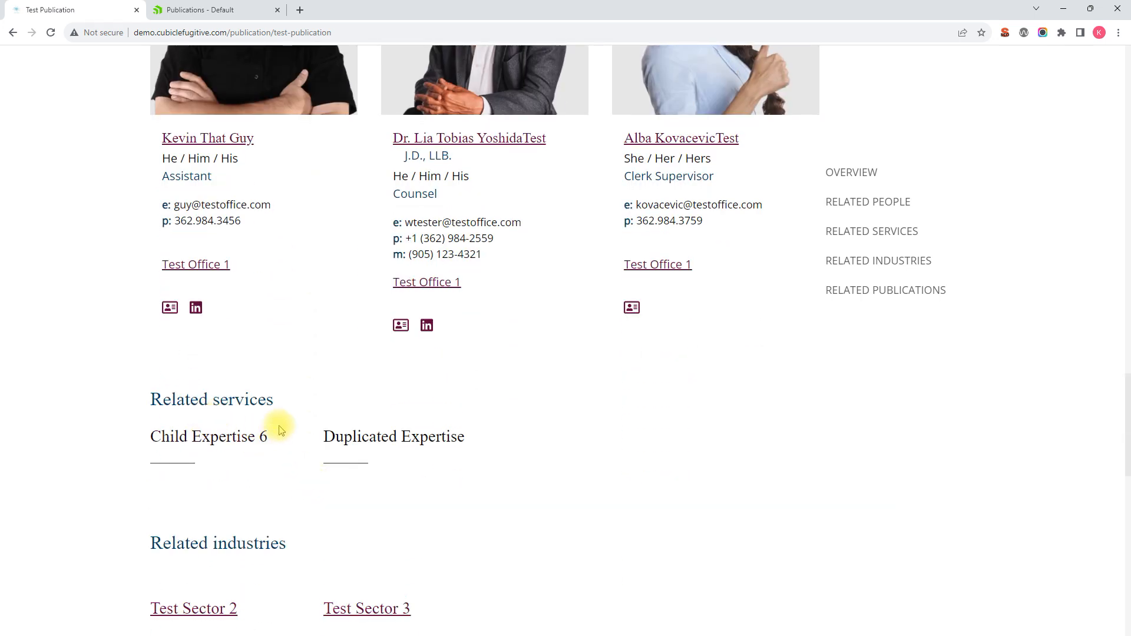
{"action": "scroll", "coordinate": [265, 471], "scroll_direction": "down", "scroll_amount": 1}
{"action": "scroll", "coordinate": [295, 451], "scroll_direction": "down", "scroll_amount": 3}
{"action": "scroll", "coordinate": [346, 448], "scroll_direction": "up", "scroll_amount": 5}
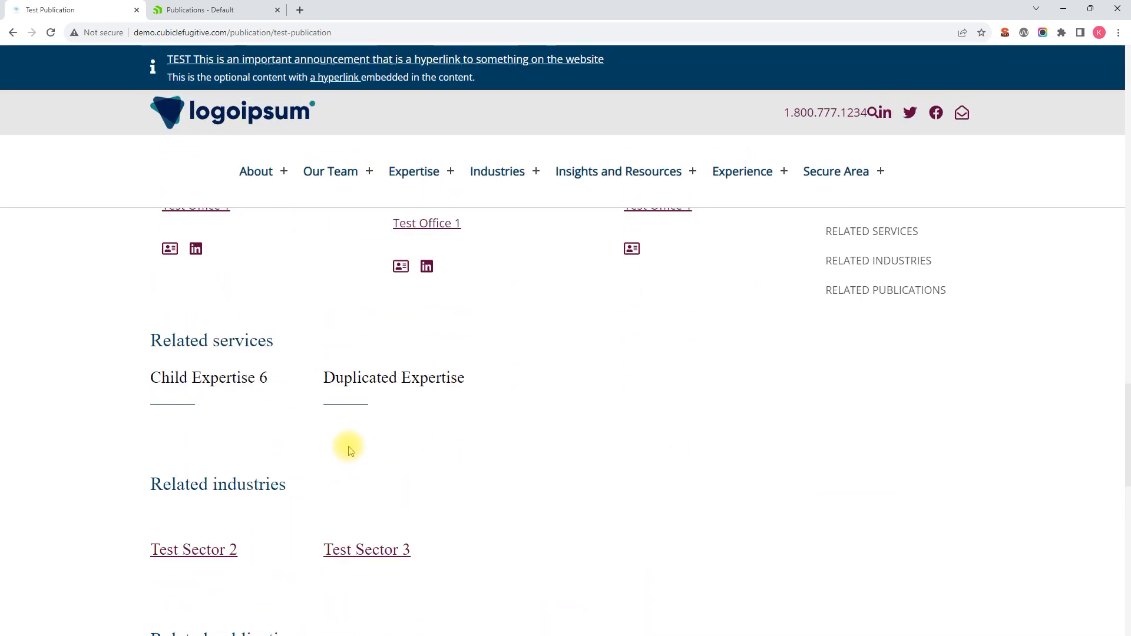
Step: Open the bio of the third related person and examine the Related publications section there
{"action": "scroll", "coordinate": [290, 392], "scroll_direction": "up", "scroll_amount": 3}
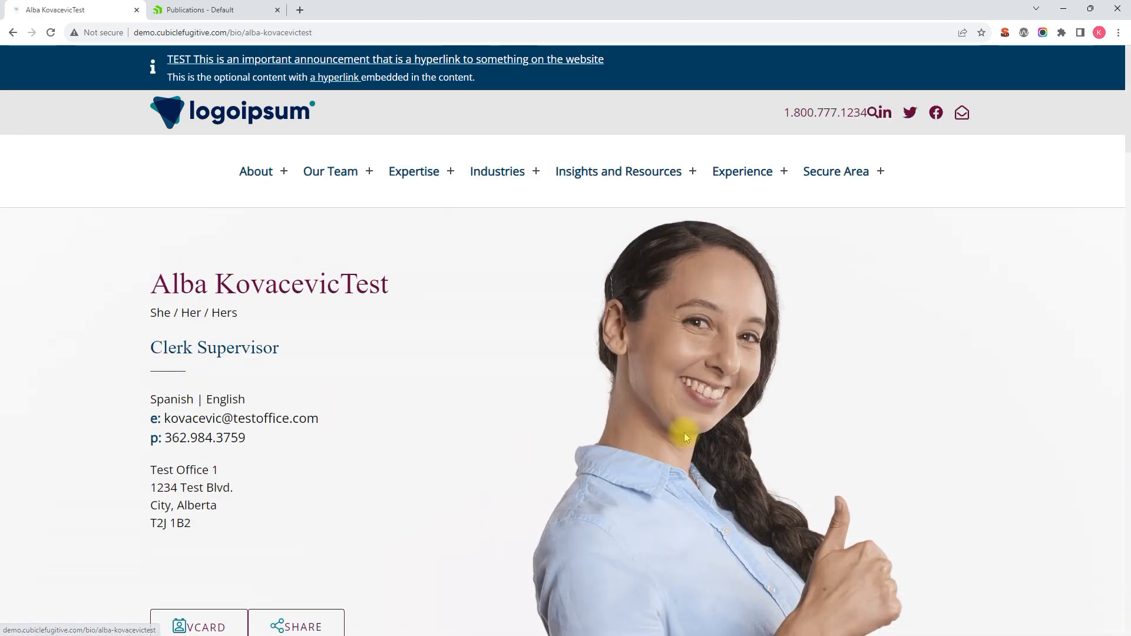
{"action": "scroll", "coordinate": [418, 343], "scroll_direction": "down", "scroll_amount": 5}
{"action": "scroll", "coordinate": [417, 343], "scroll_direction": "down", "scroll_amount": 2}
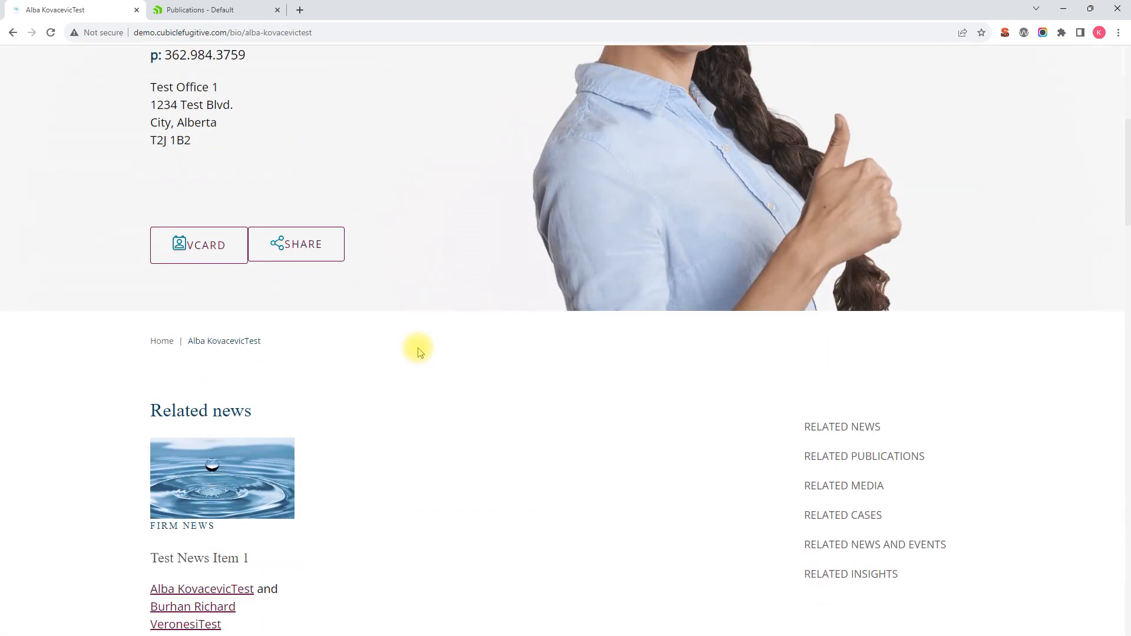
{"action": "scroll", "coordinate": [435, 367], "scroll_direction": "down", "scroll_amount": 2}
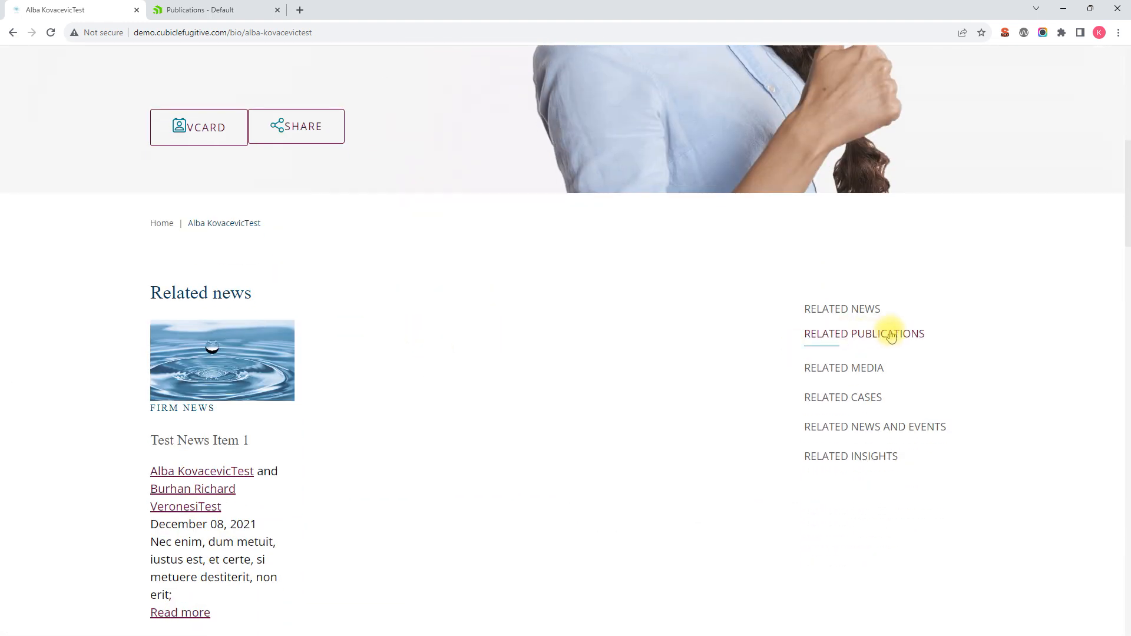
{"action": "scroll", "coordinate": [336, 345], "scroll_direction": "down", "scroll_amount": 7}
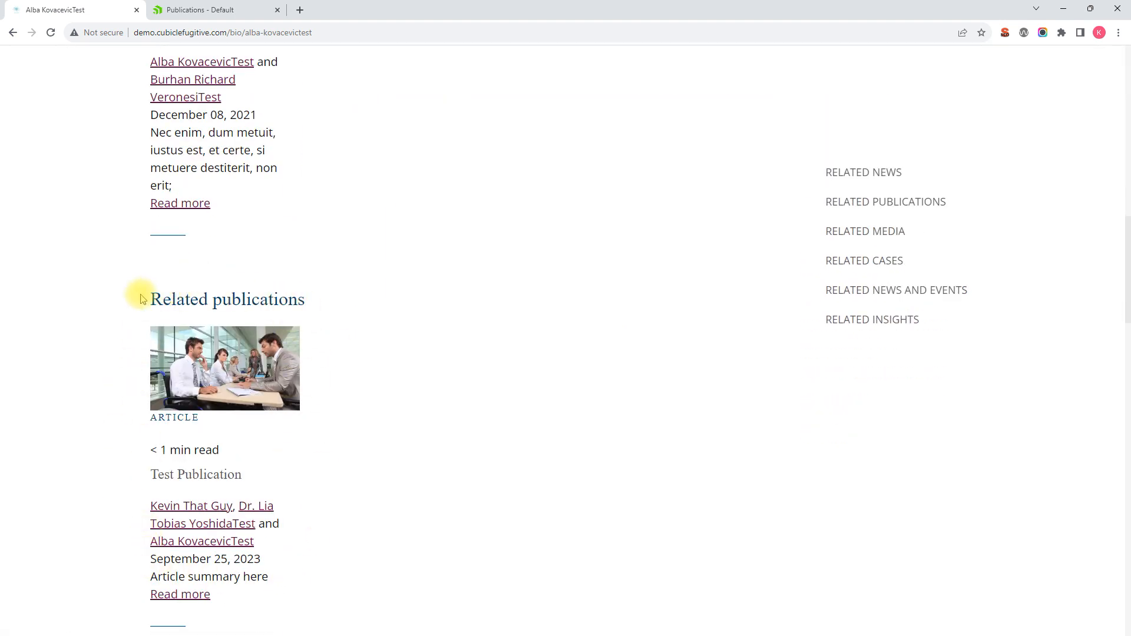
Step: Open Test Publication from the bio's related publications and look at the authors listed under its title
{"action": "left_click", "coordinate": [185, 594]}
{"action": "scroll", "coordinate": [355, 416], "scroll_direction": "down", "scroll_amount": 3}
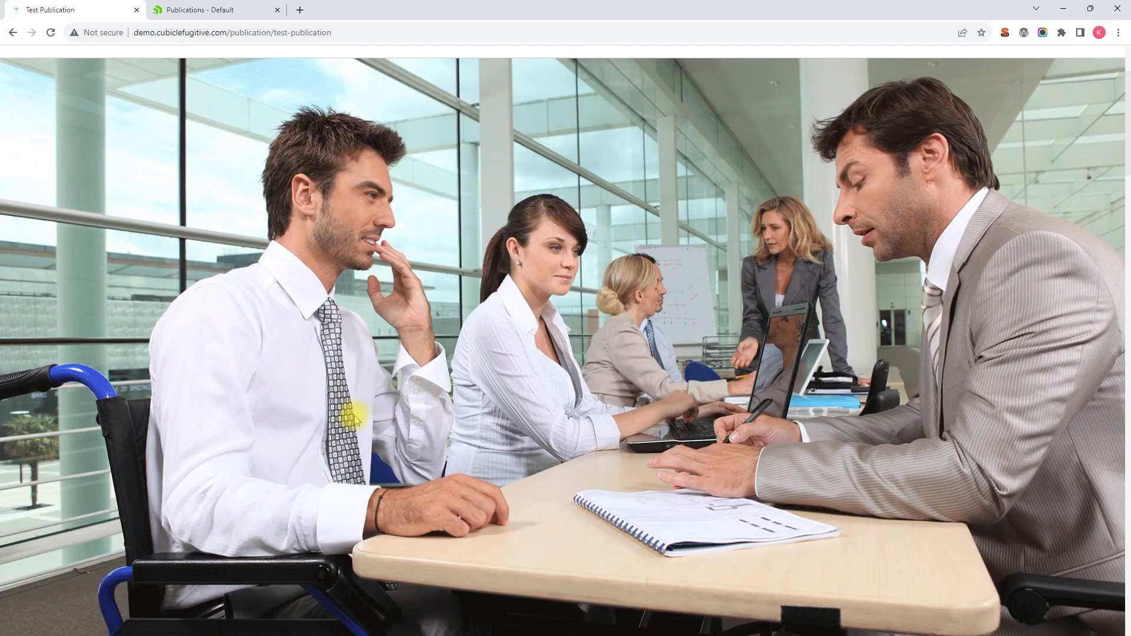
{"action": "scroll", "coordinate": [464, 398], "scroll_direction": "down", "scroll_amount": 10}
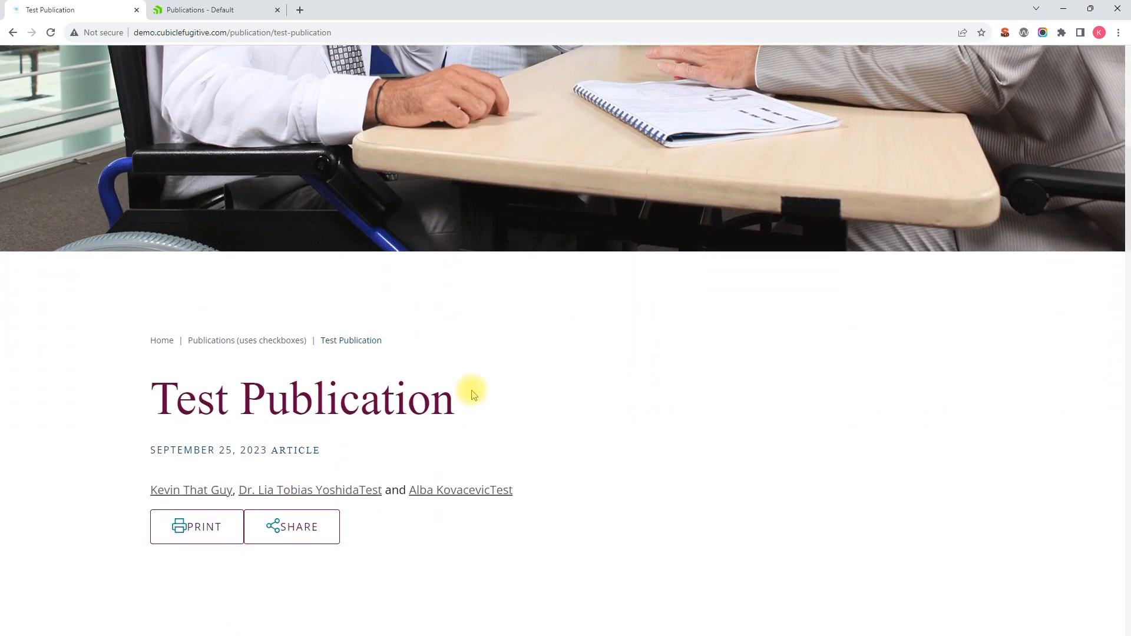
Step: Open Duplicated Expertise from the publication's related services and examine the Related publications section on its page
{"action": "scroll", "coordinate": [472, 394], "scroll_direction": "down", "scroll_amount": 15}
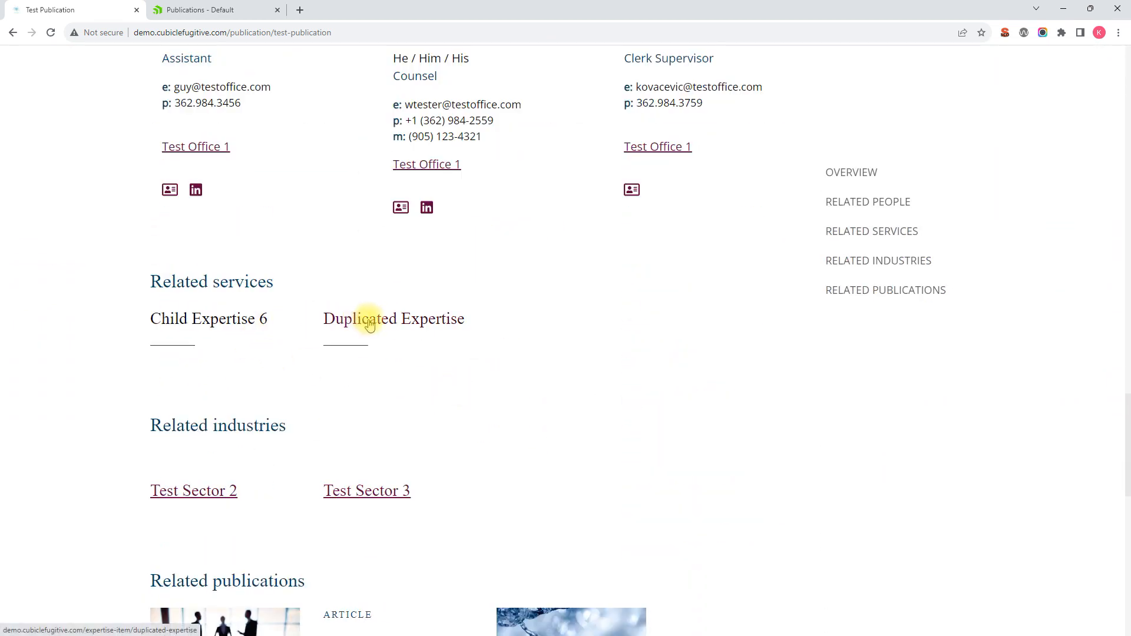
{"action": "left_click", "coordinate": [370, 320]}
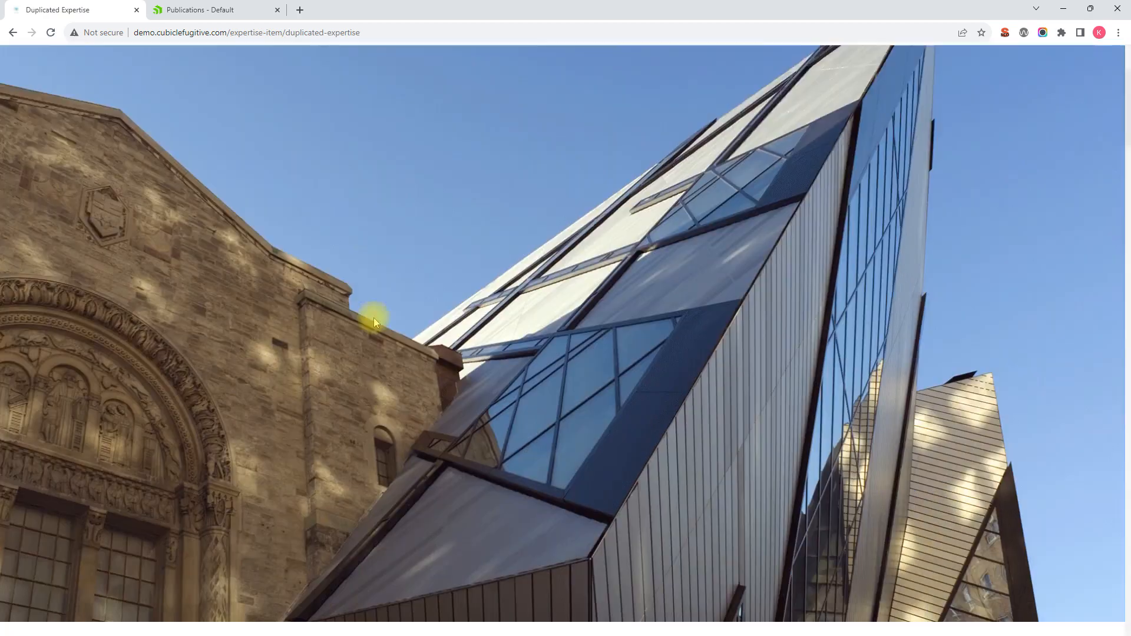
{"action": "scroll", "coordinate": [375, 322], "scroll_direction": "down", "scroll_amount": 8}
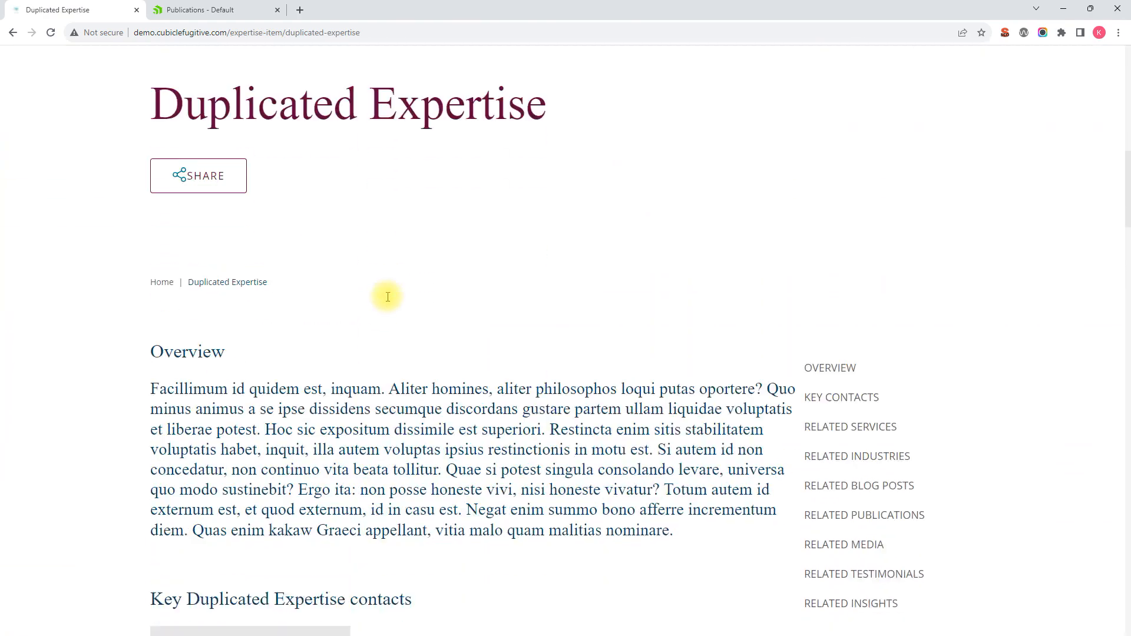
{"action": "scroll", "coordinate": [389, 297], "scroll_direction": "down", "scroll_amount": 15}
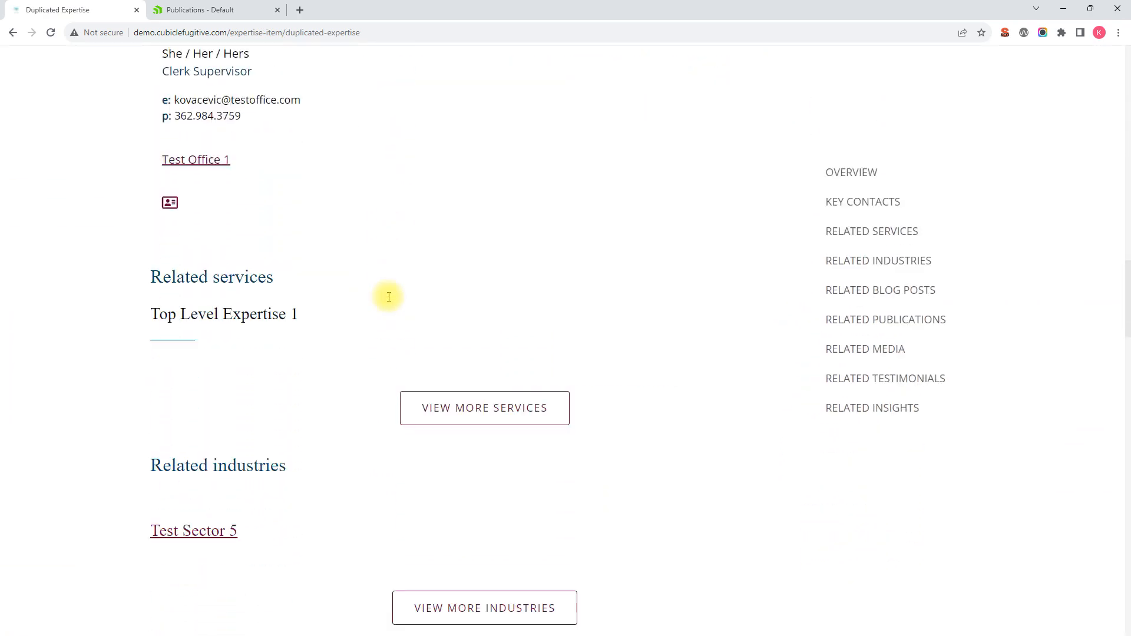
{"action": "scroll", "coordinate": [389, 296], "scroll_direction": "down", "scroll_amount": 9}
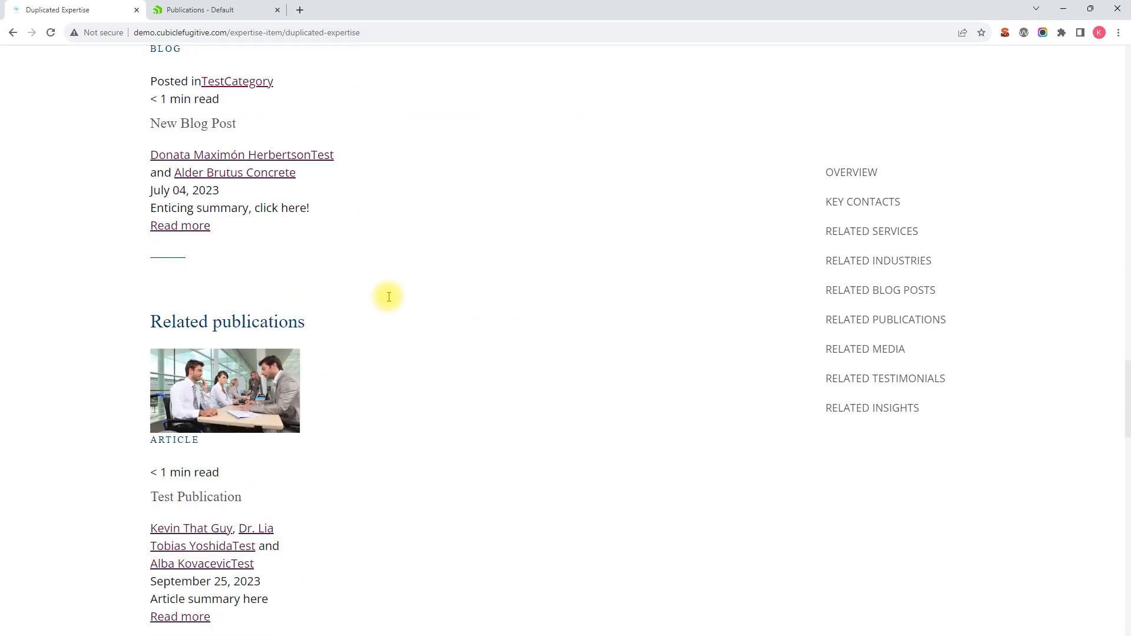
{"action": "scroll", "coordinate": [148, 353], "scroll_direction": "down", "scroll_amount": 1}
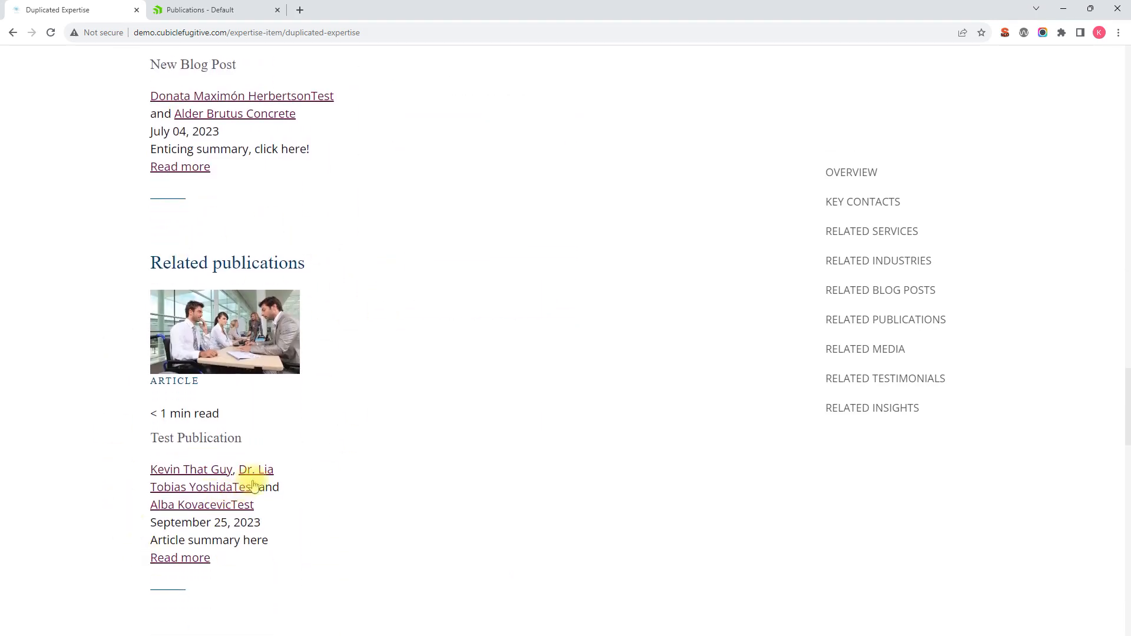